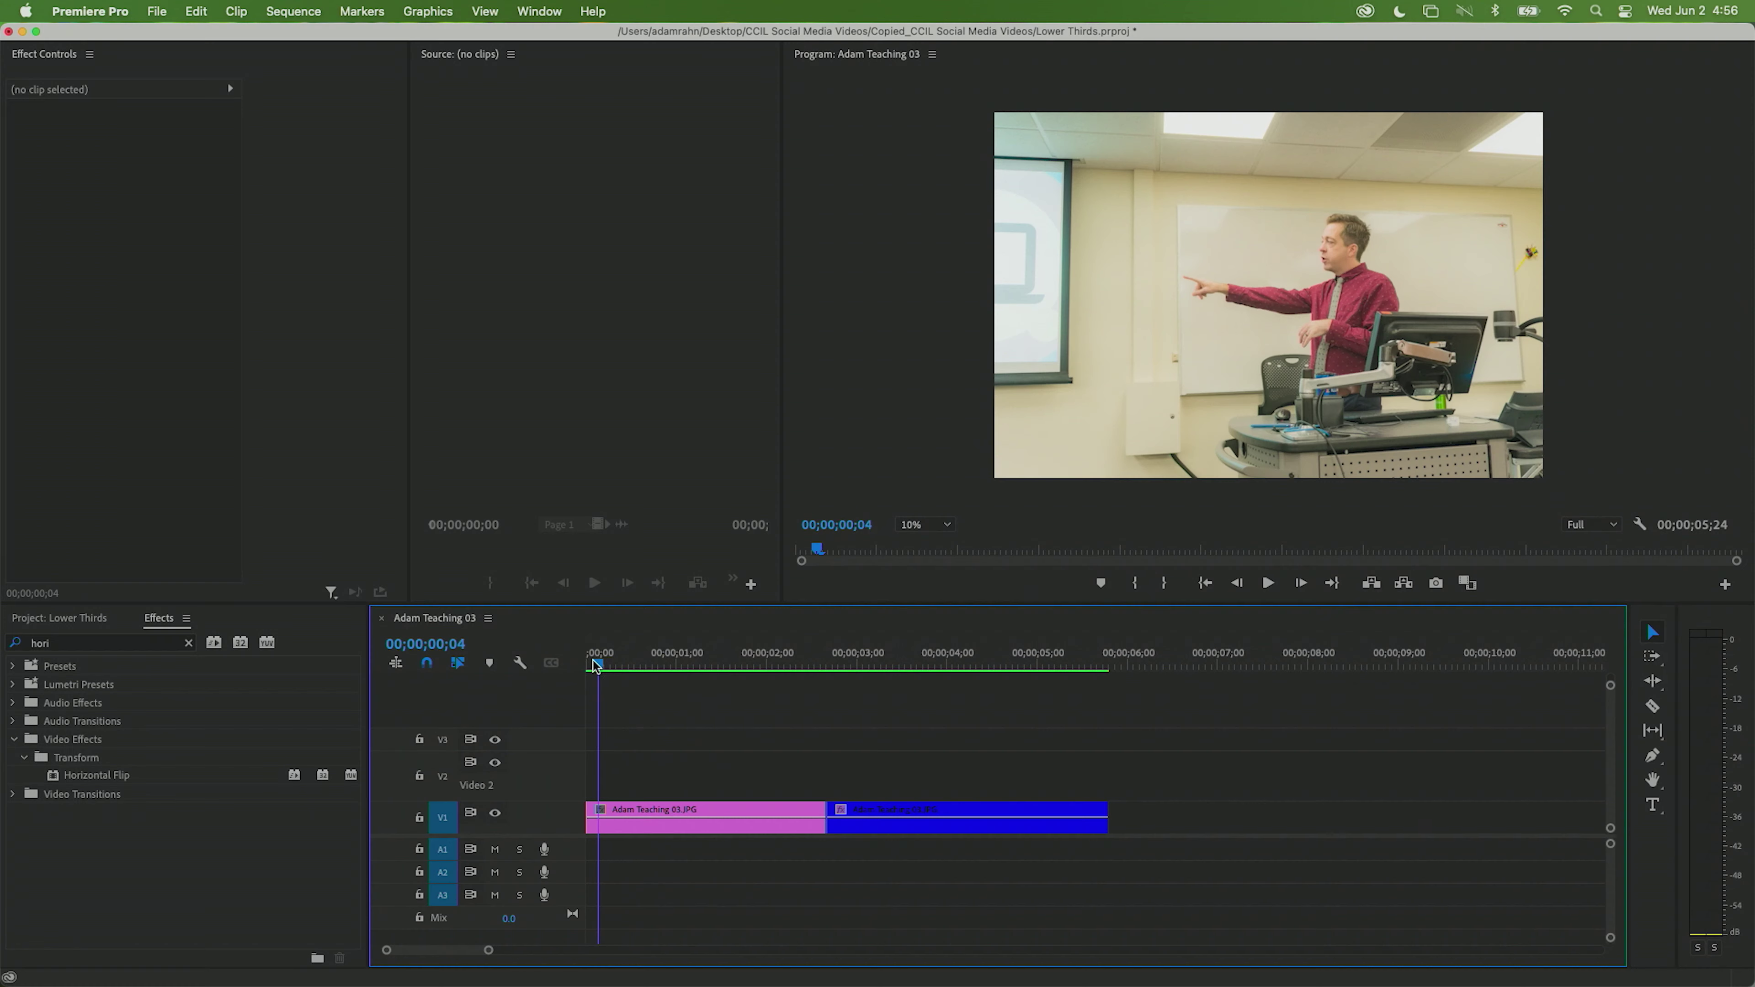
- Scrub through the opening clip and leave the playhead at 00;00;00;09
{"action": "left_click_drag", "start_coordinate": [595, 665], "coordinate": [613, 668]}
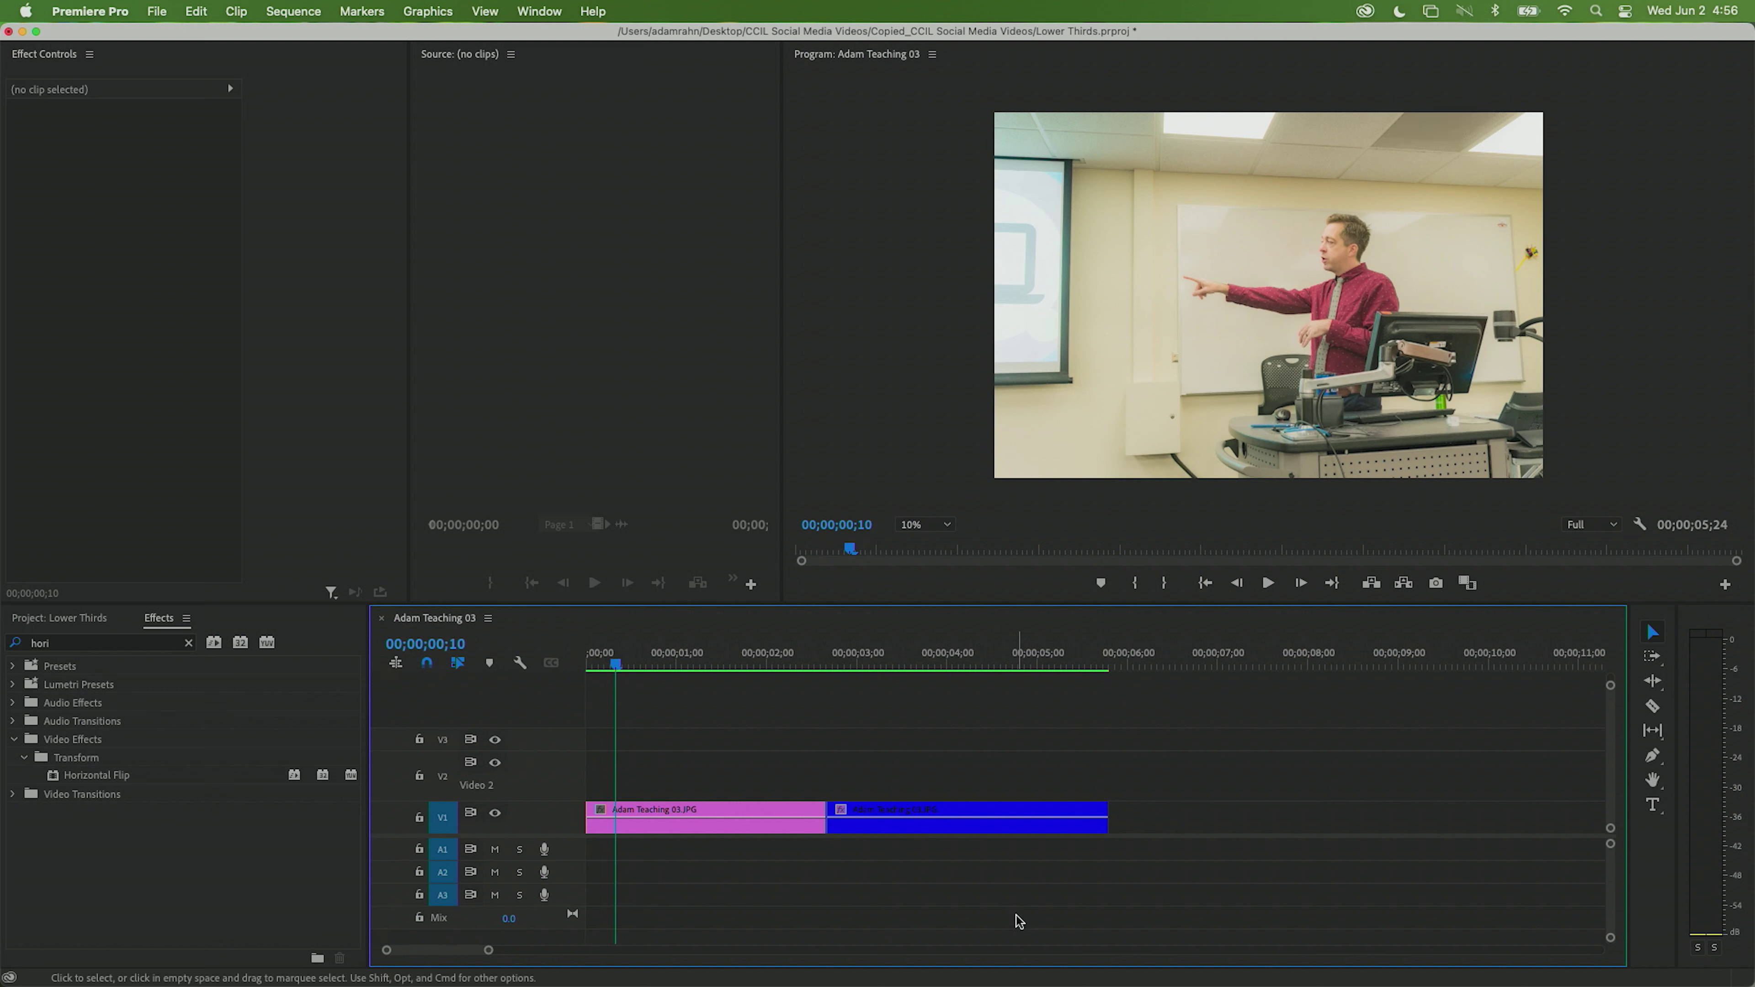
{"action": "left_click_drag", "start_coordinate": [619, 666], "coordinate": [993, 711]}
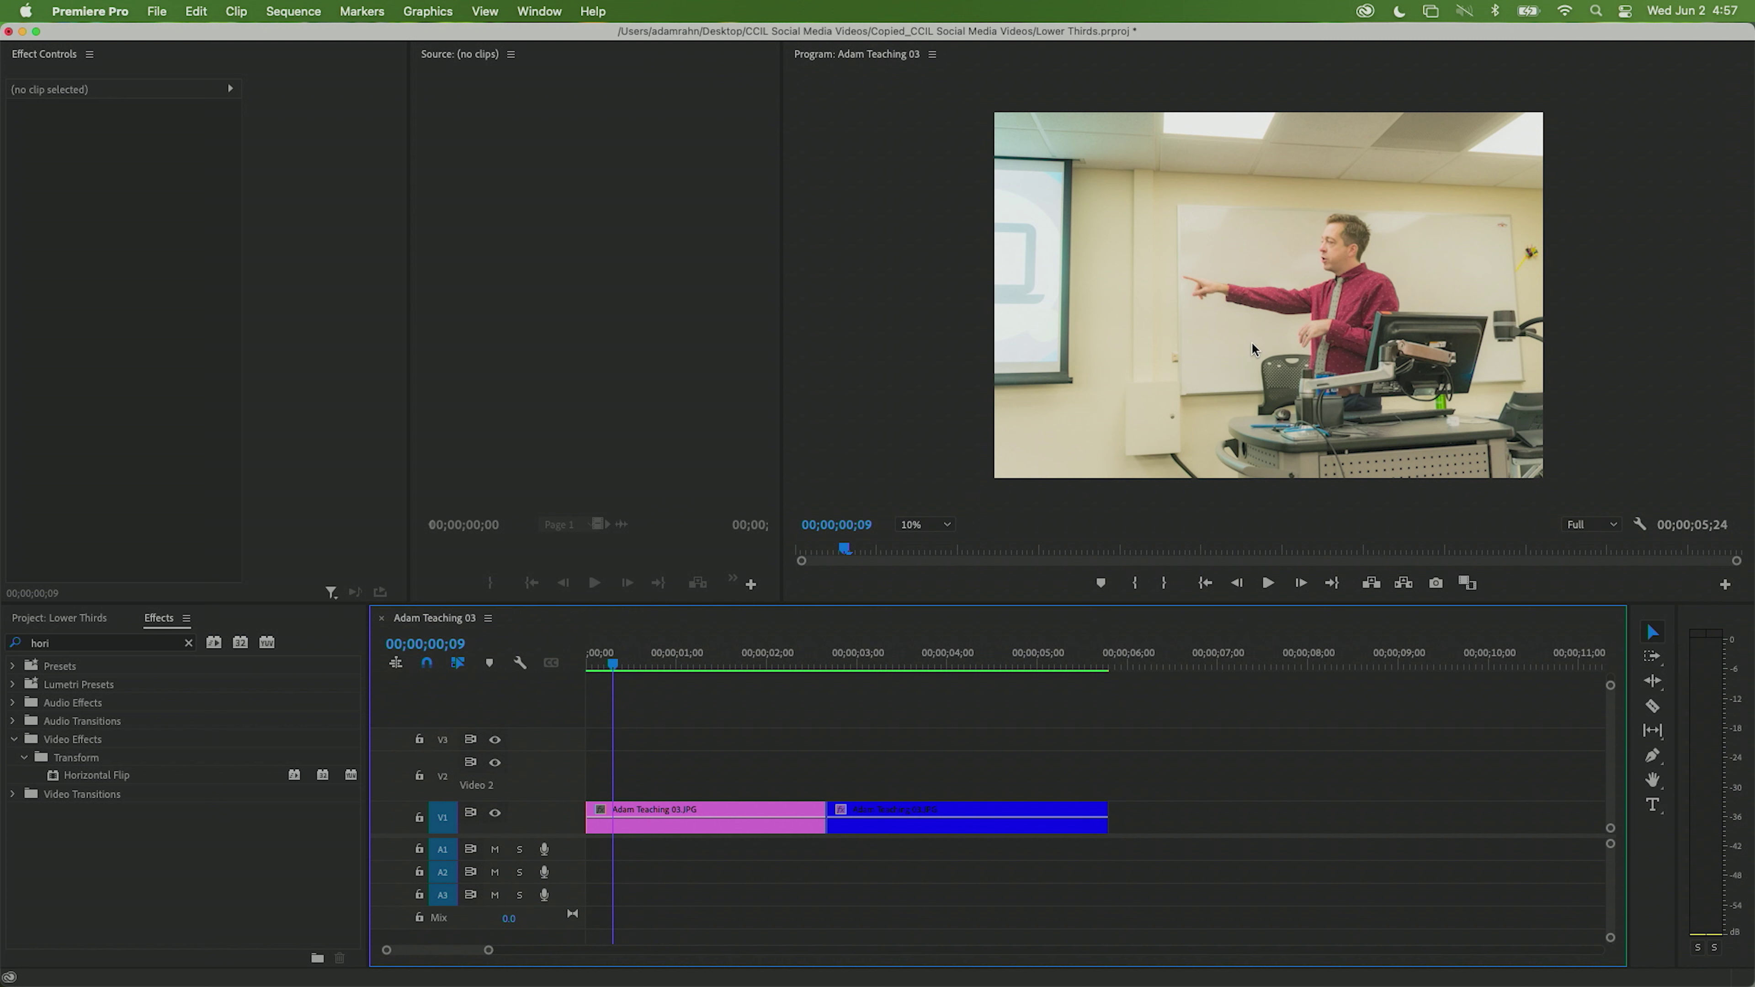
{"action": "right_click", "coordinate": [1120, 274]}
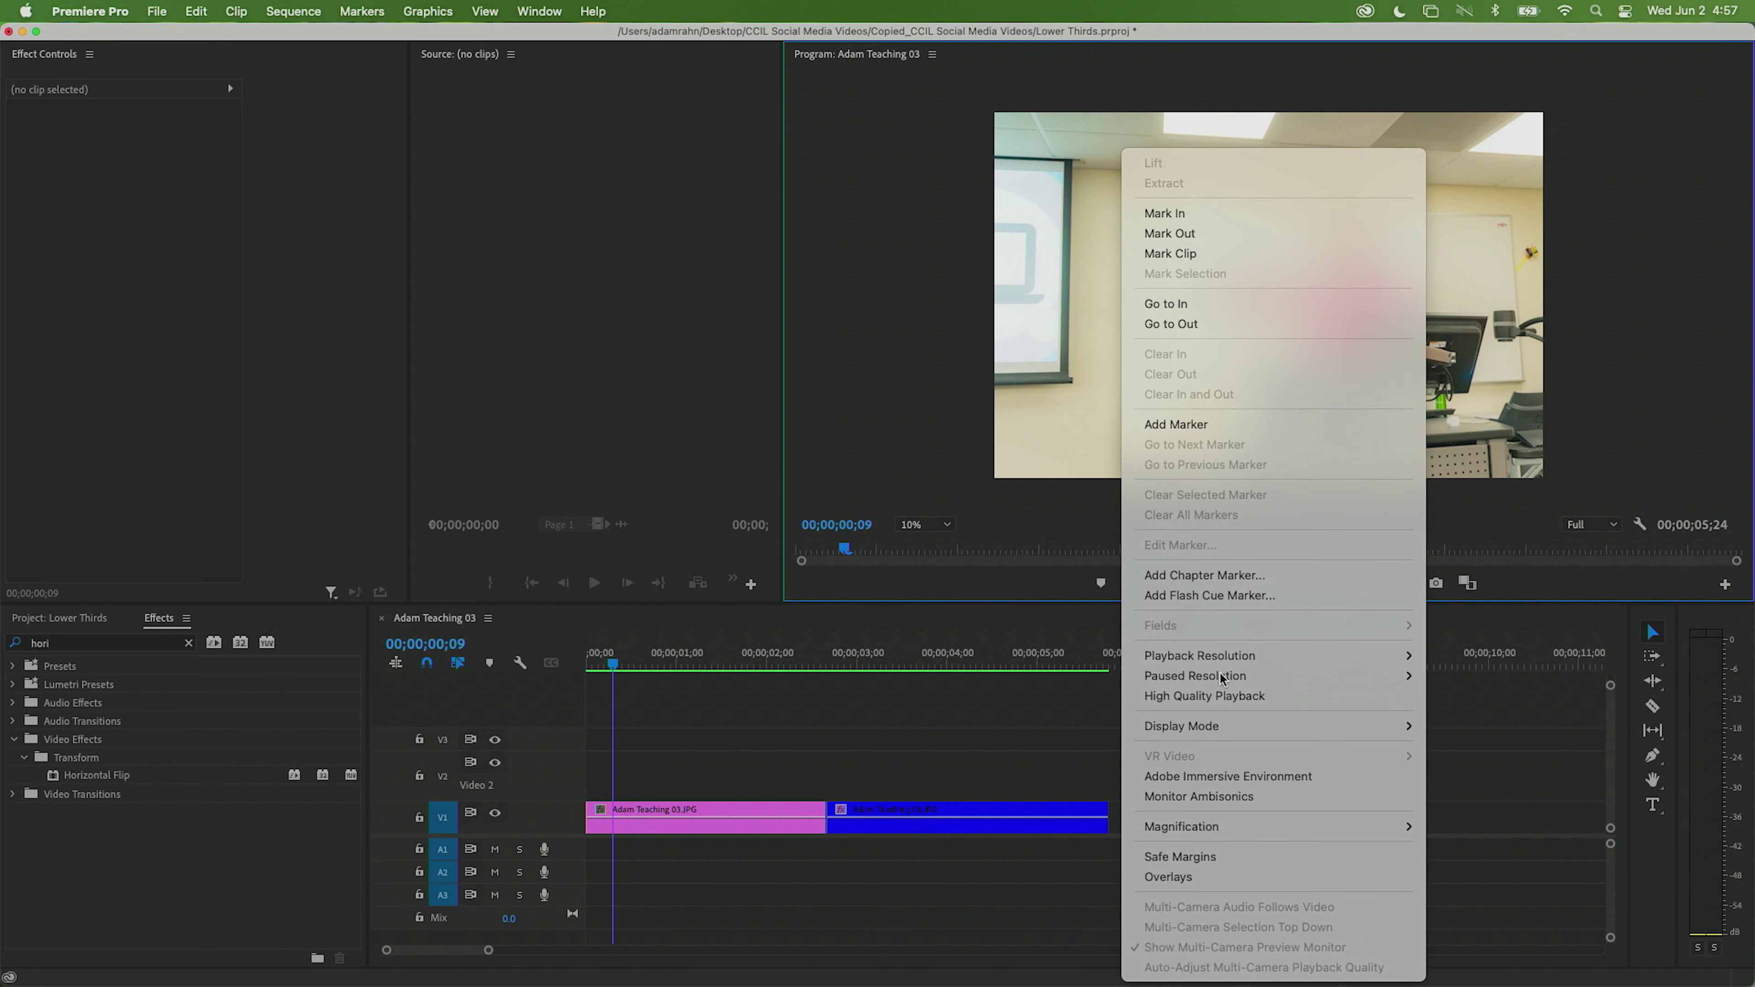
- Turn on the Safe Margins guides over the Program monitor preview
{"action": "left_click", "coordinate": [1183, 861]}
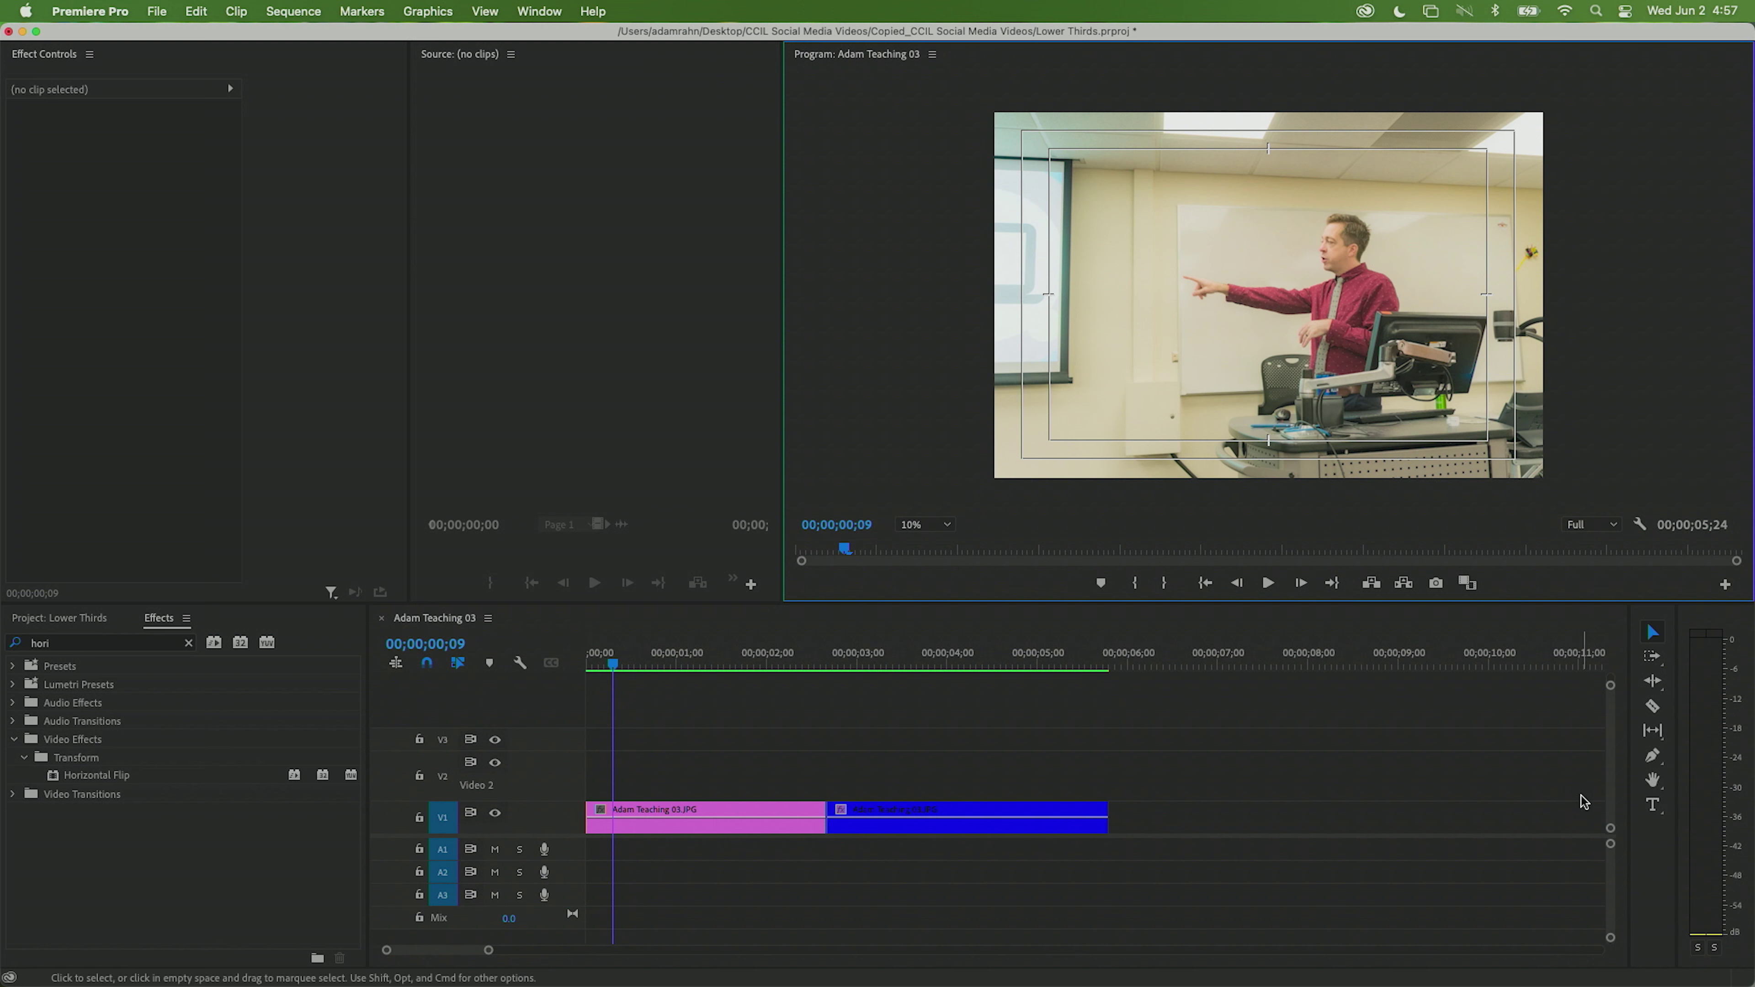
{"action": "left_click", "coordinate": [1650, 806]}
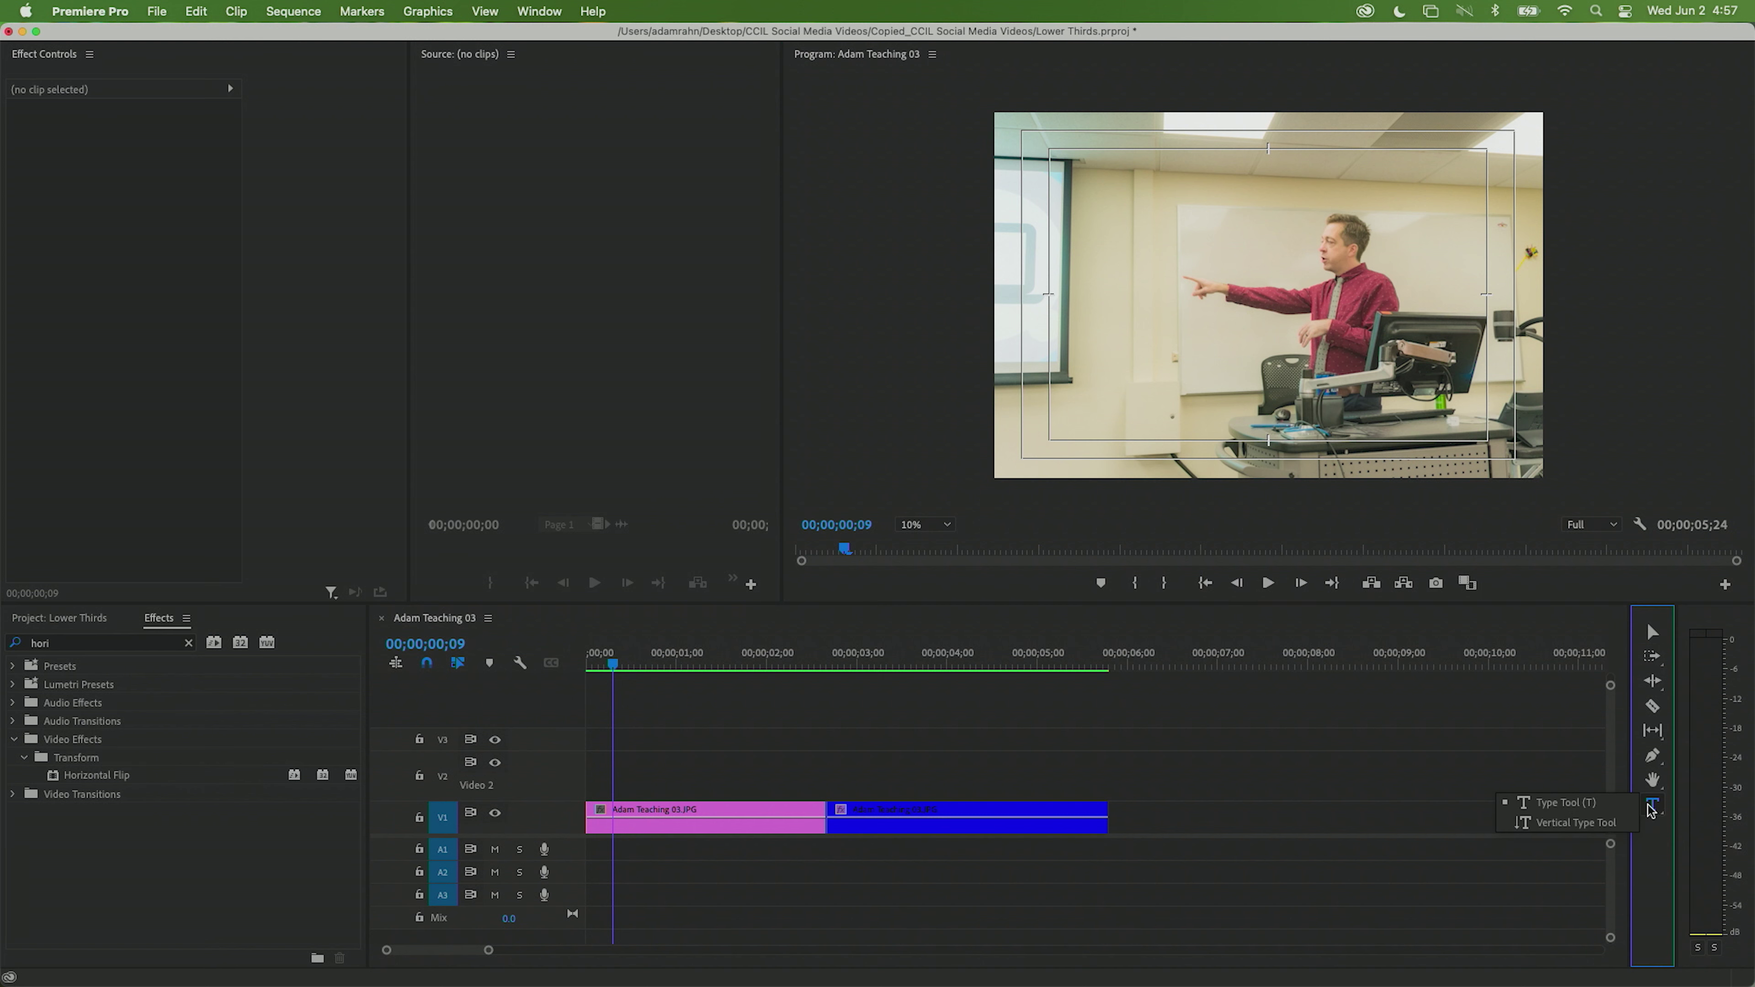
- Add horizontal text at the lower left: the presenter's name, then 'Dweeb' on a second line
{"action": "left_click", "coordinate": [1651, 808]}
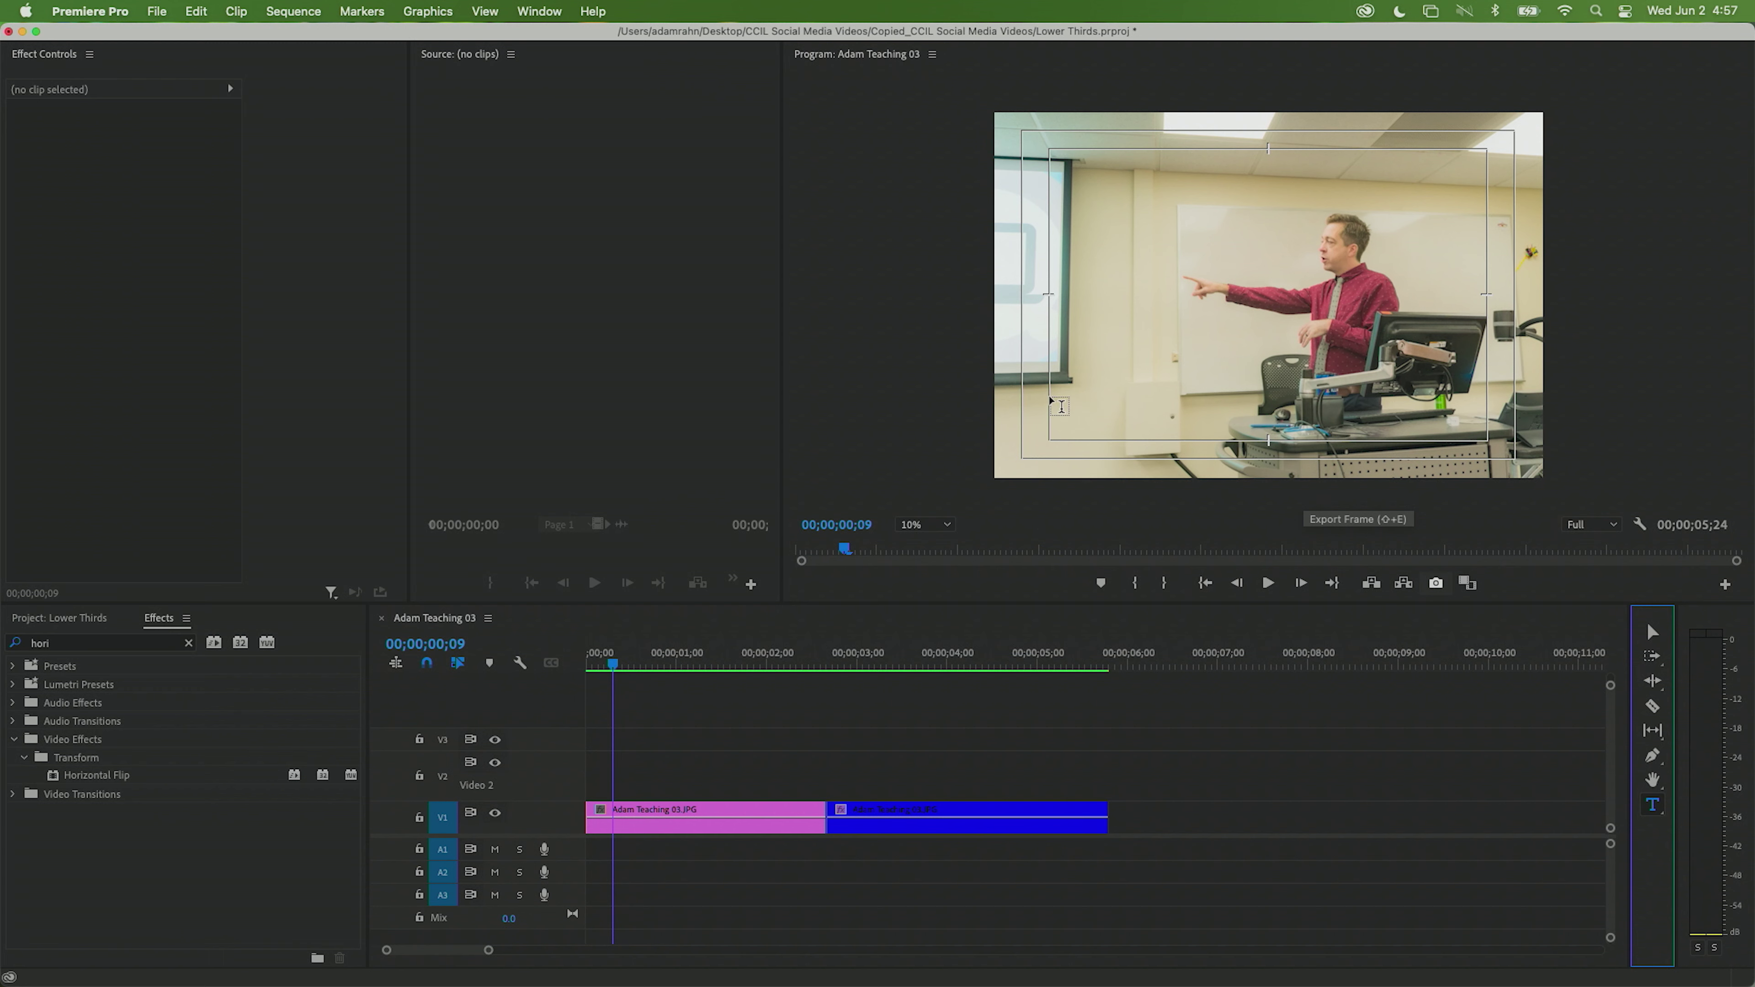
{"action": "left_click", "coordinate": [1049, 400]}
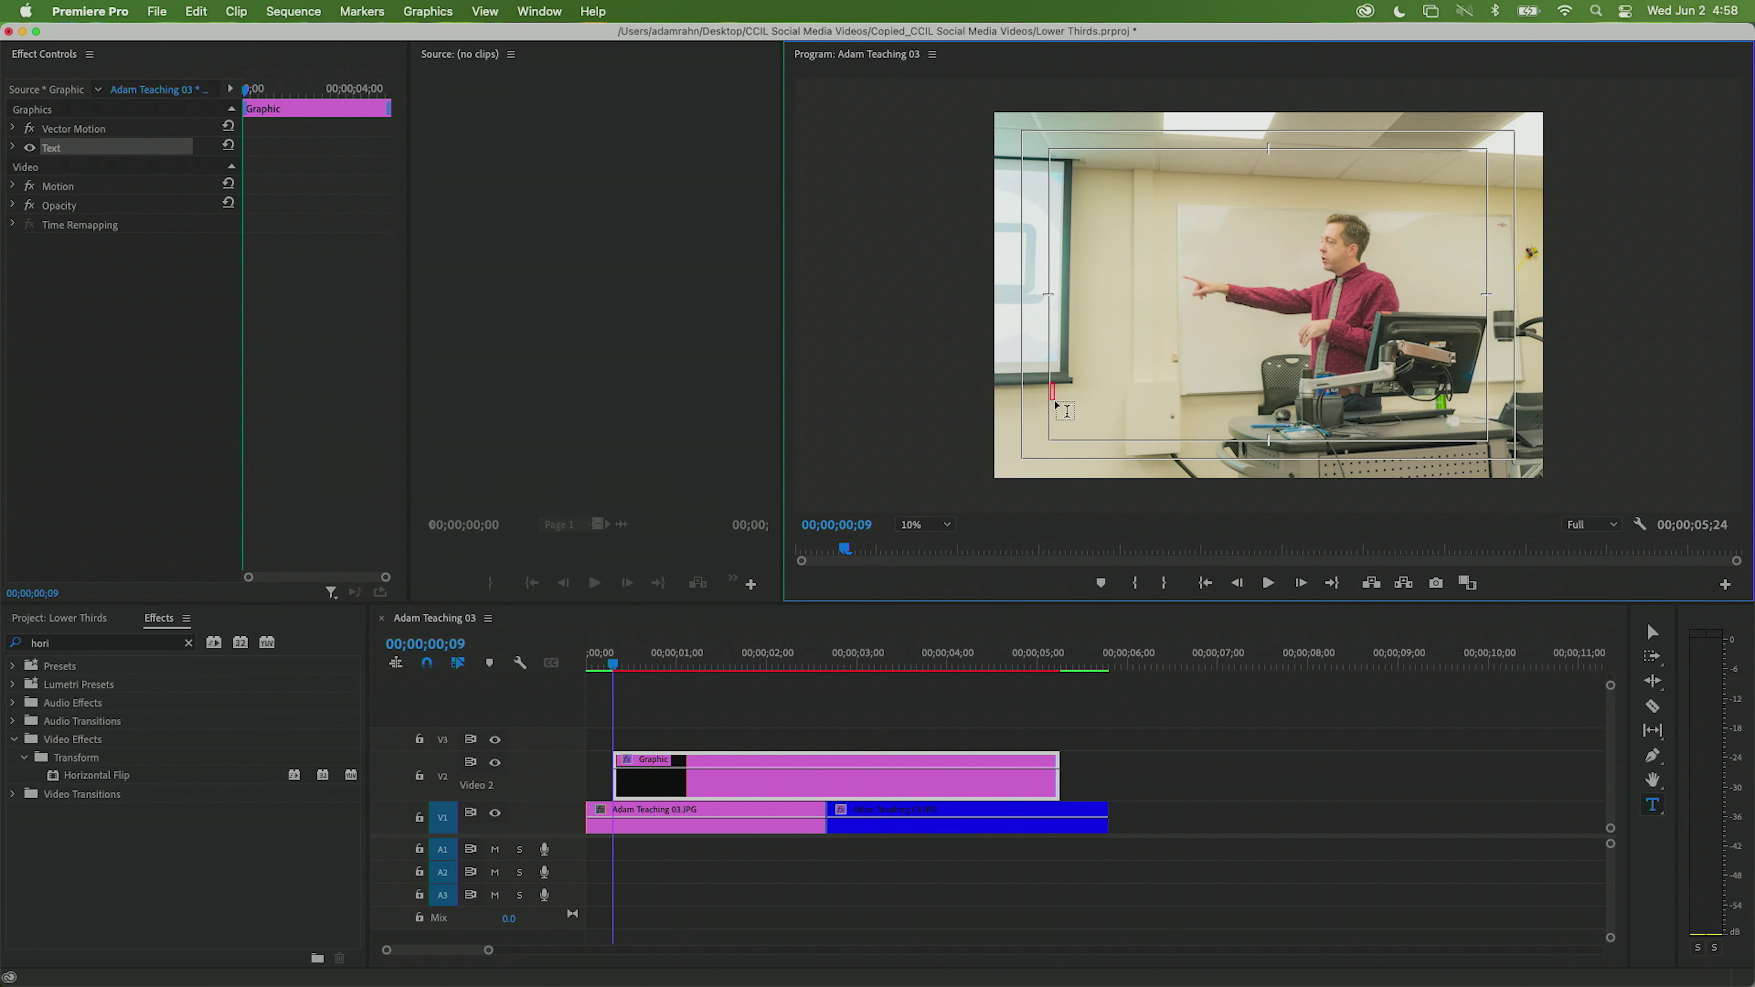
{"action": "type", "text": "Adam Rahn"}
{"action": "key", "text": "Return"}
{"action": "type", "text": "Dweeb"}
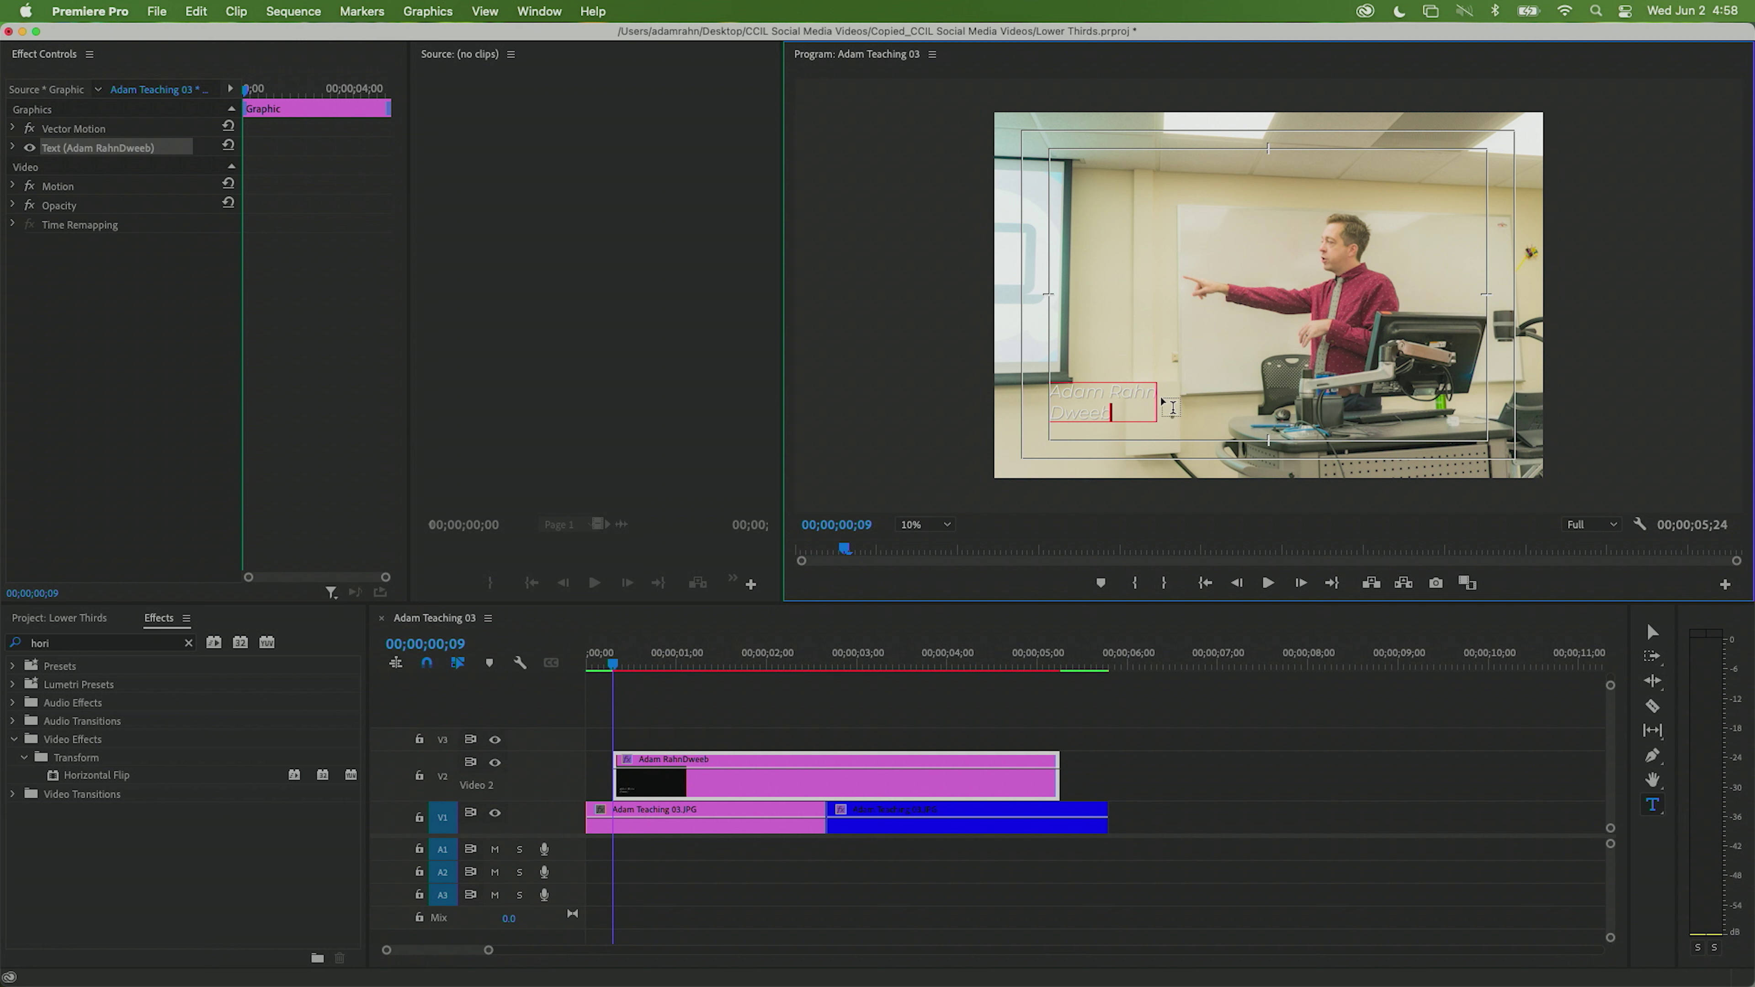
{"action": "left_click_drag", "start_coordinate": [1156, 398], "coordinate": [1043, 385]}
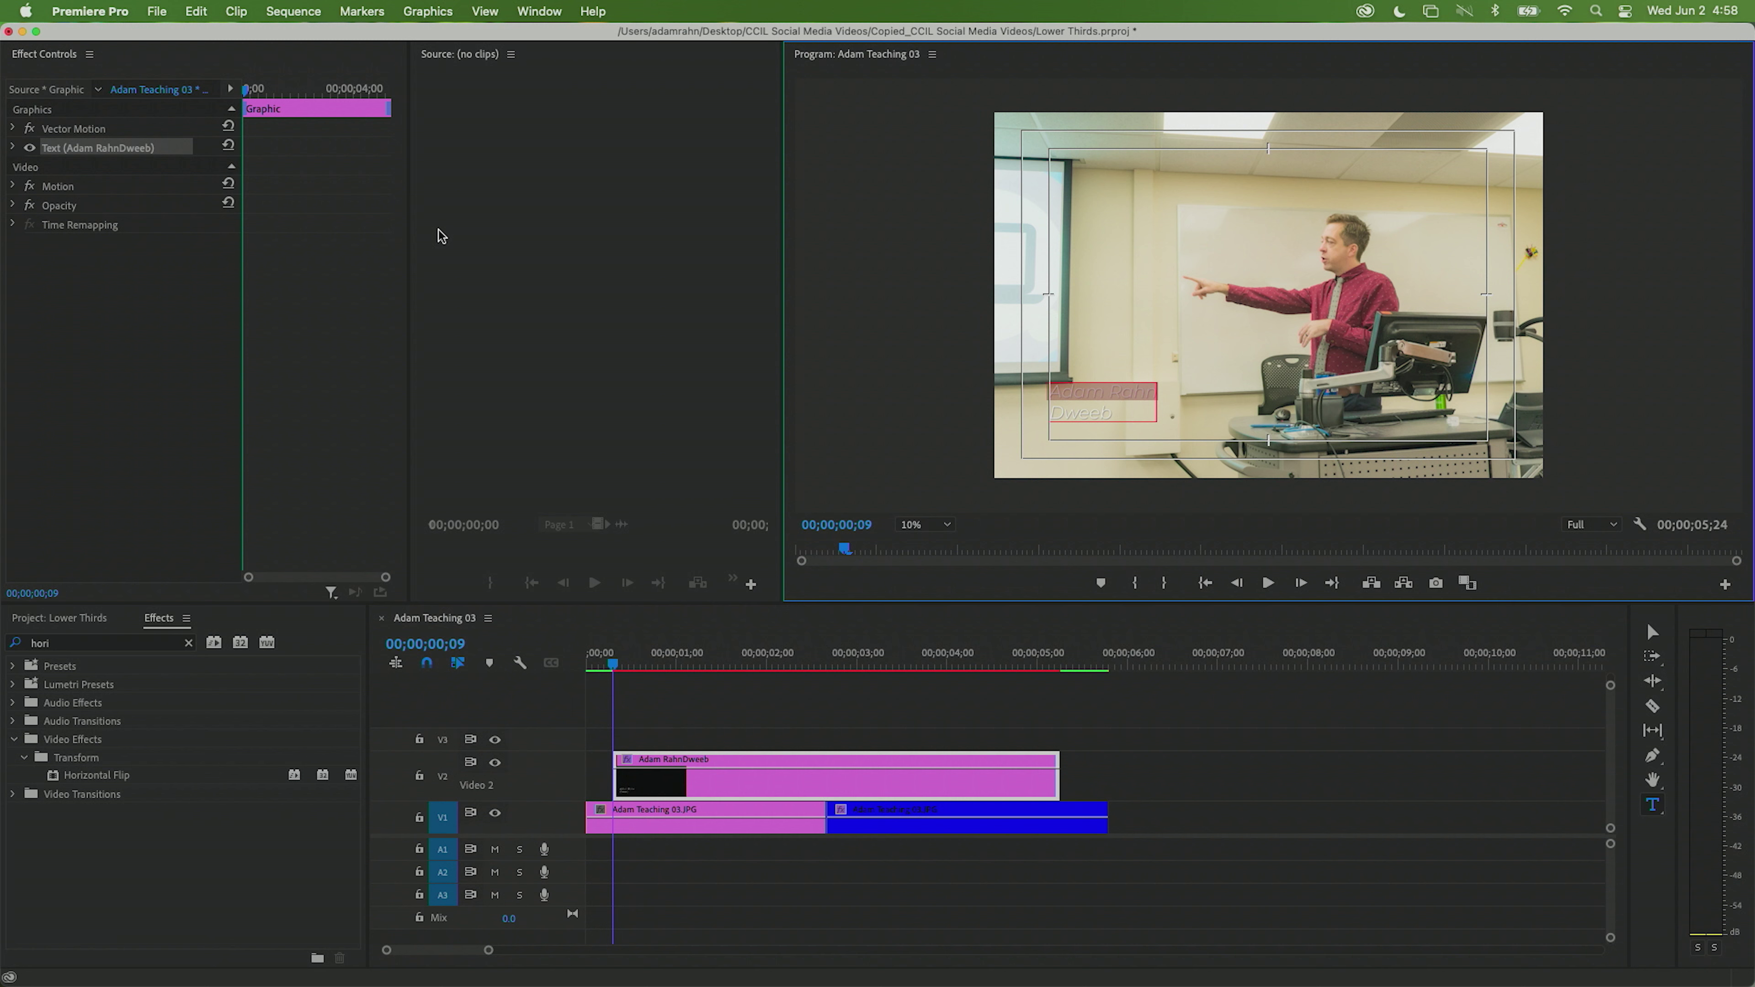
- Set the name line's font style to Montserrat SemiBold in Effect Controls
{"action": "left_click", "coordinate": [14, 149]}
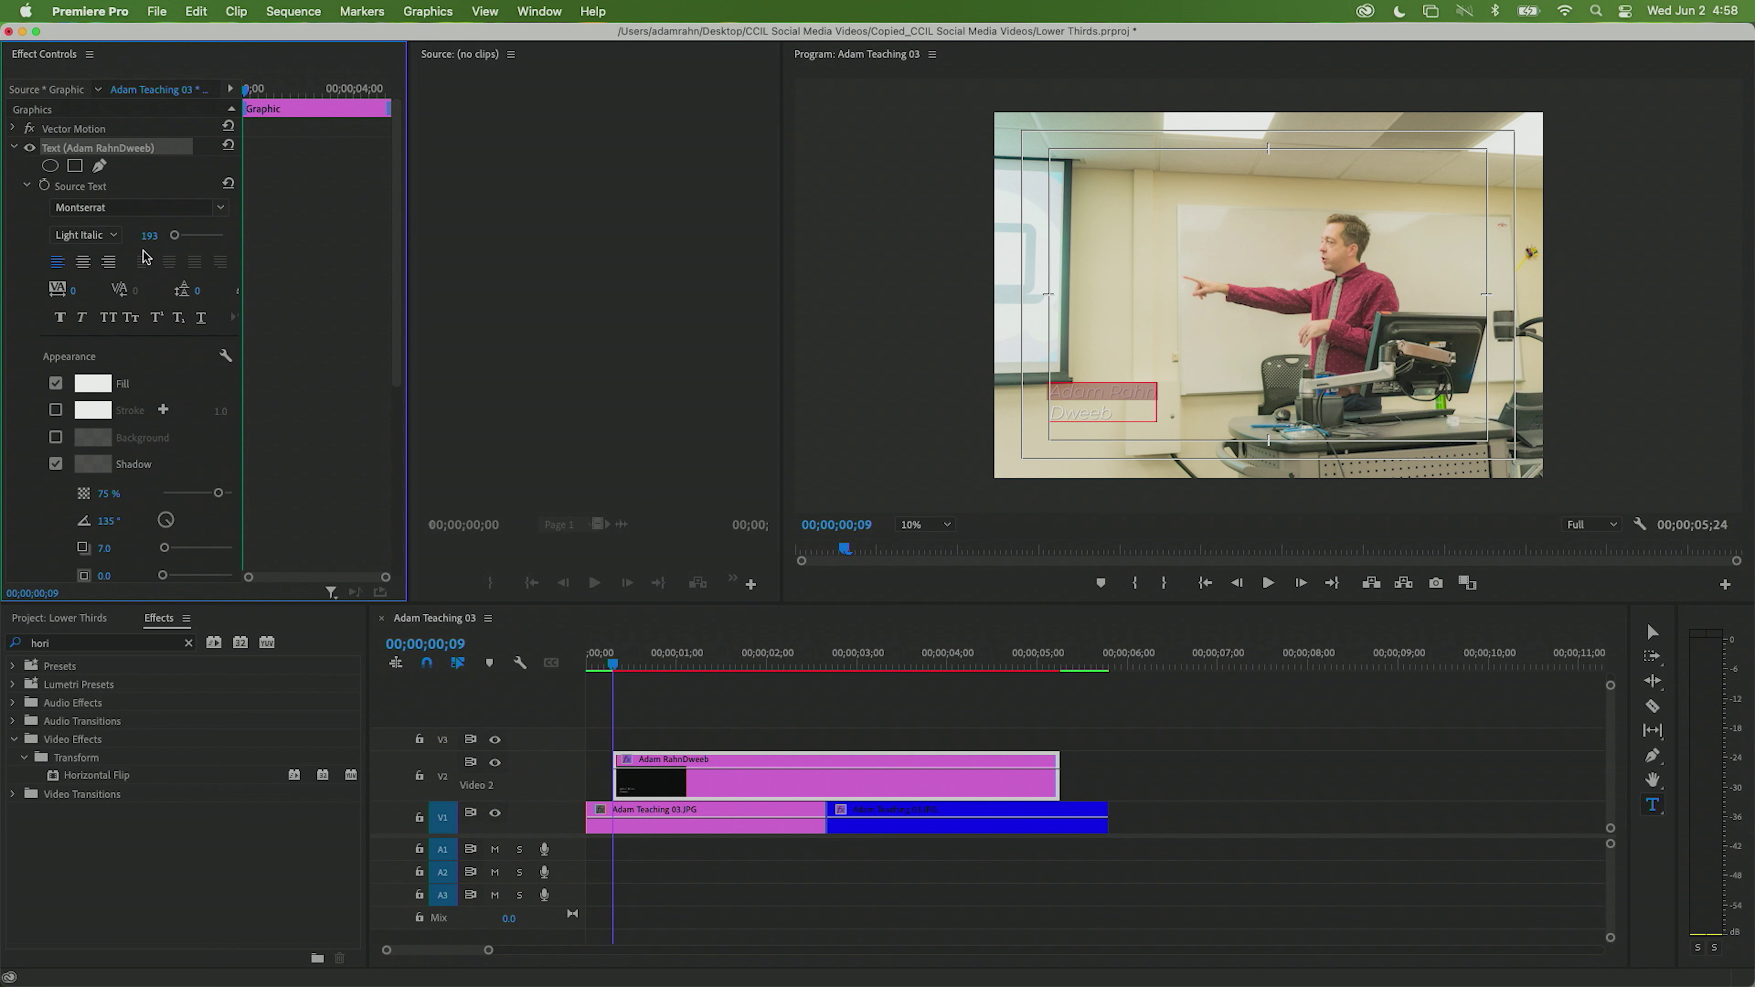
{"action": "left_click", "coordinate": [111, 235]}
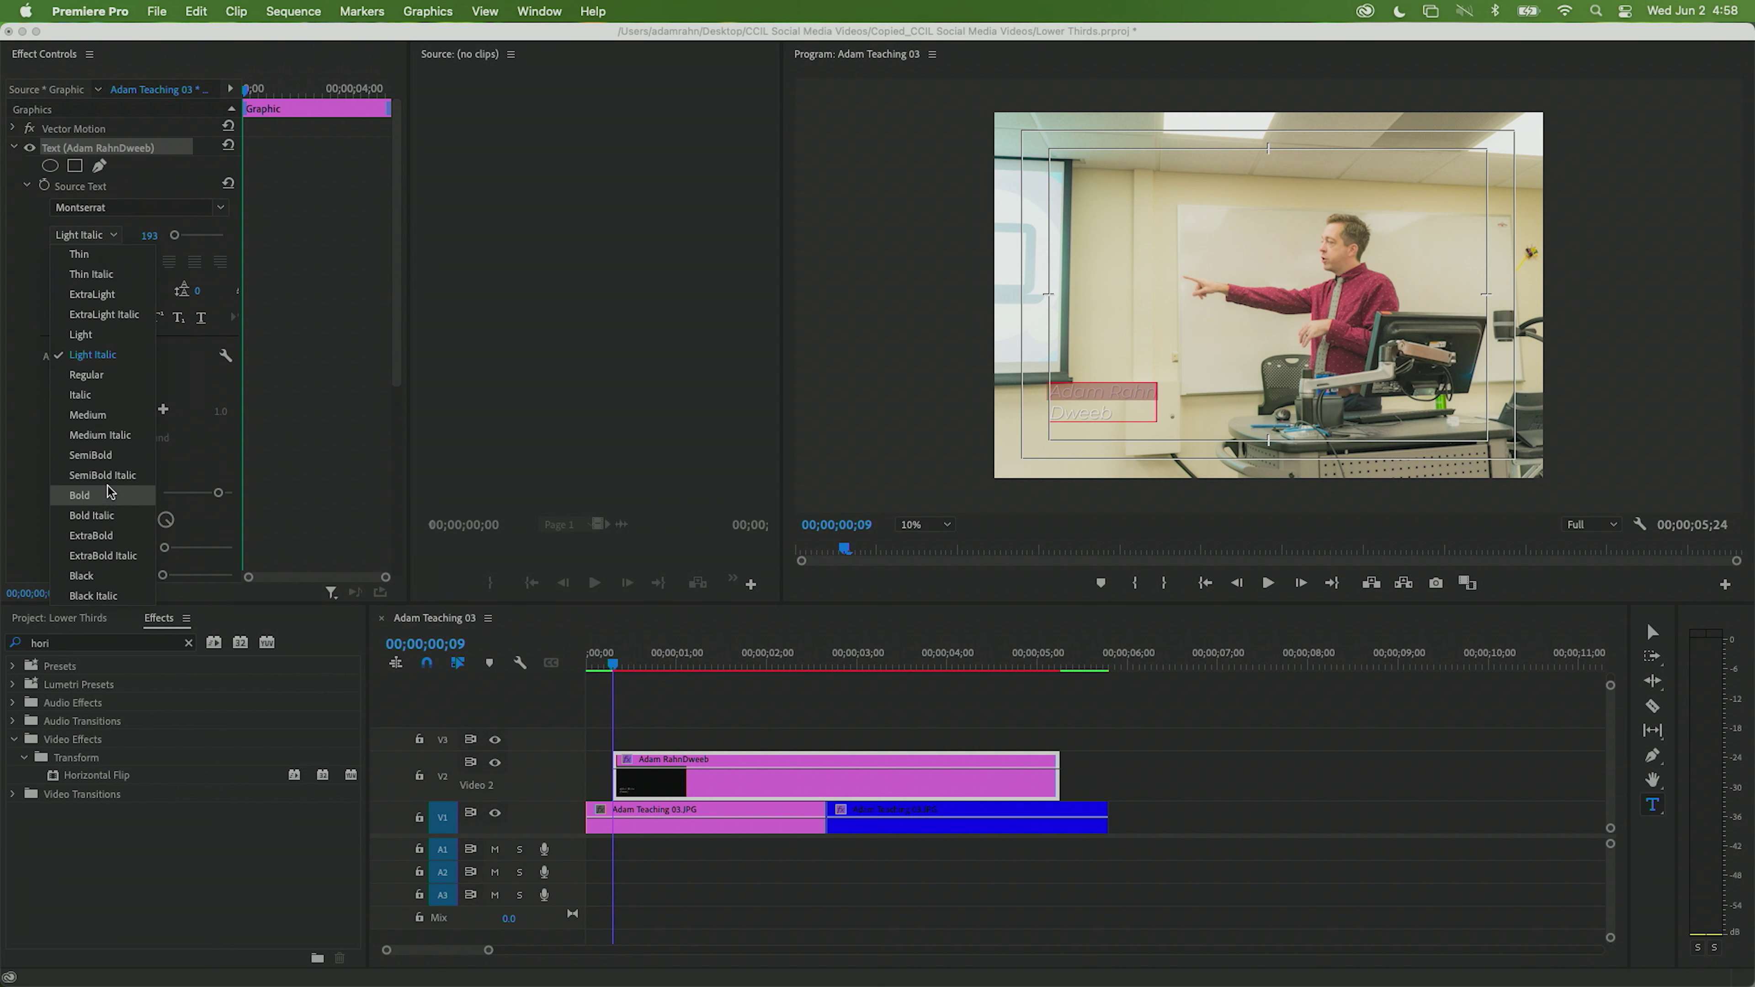
{"action": "left_click", "coordinate": [83, 456]}
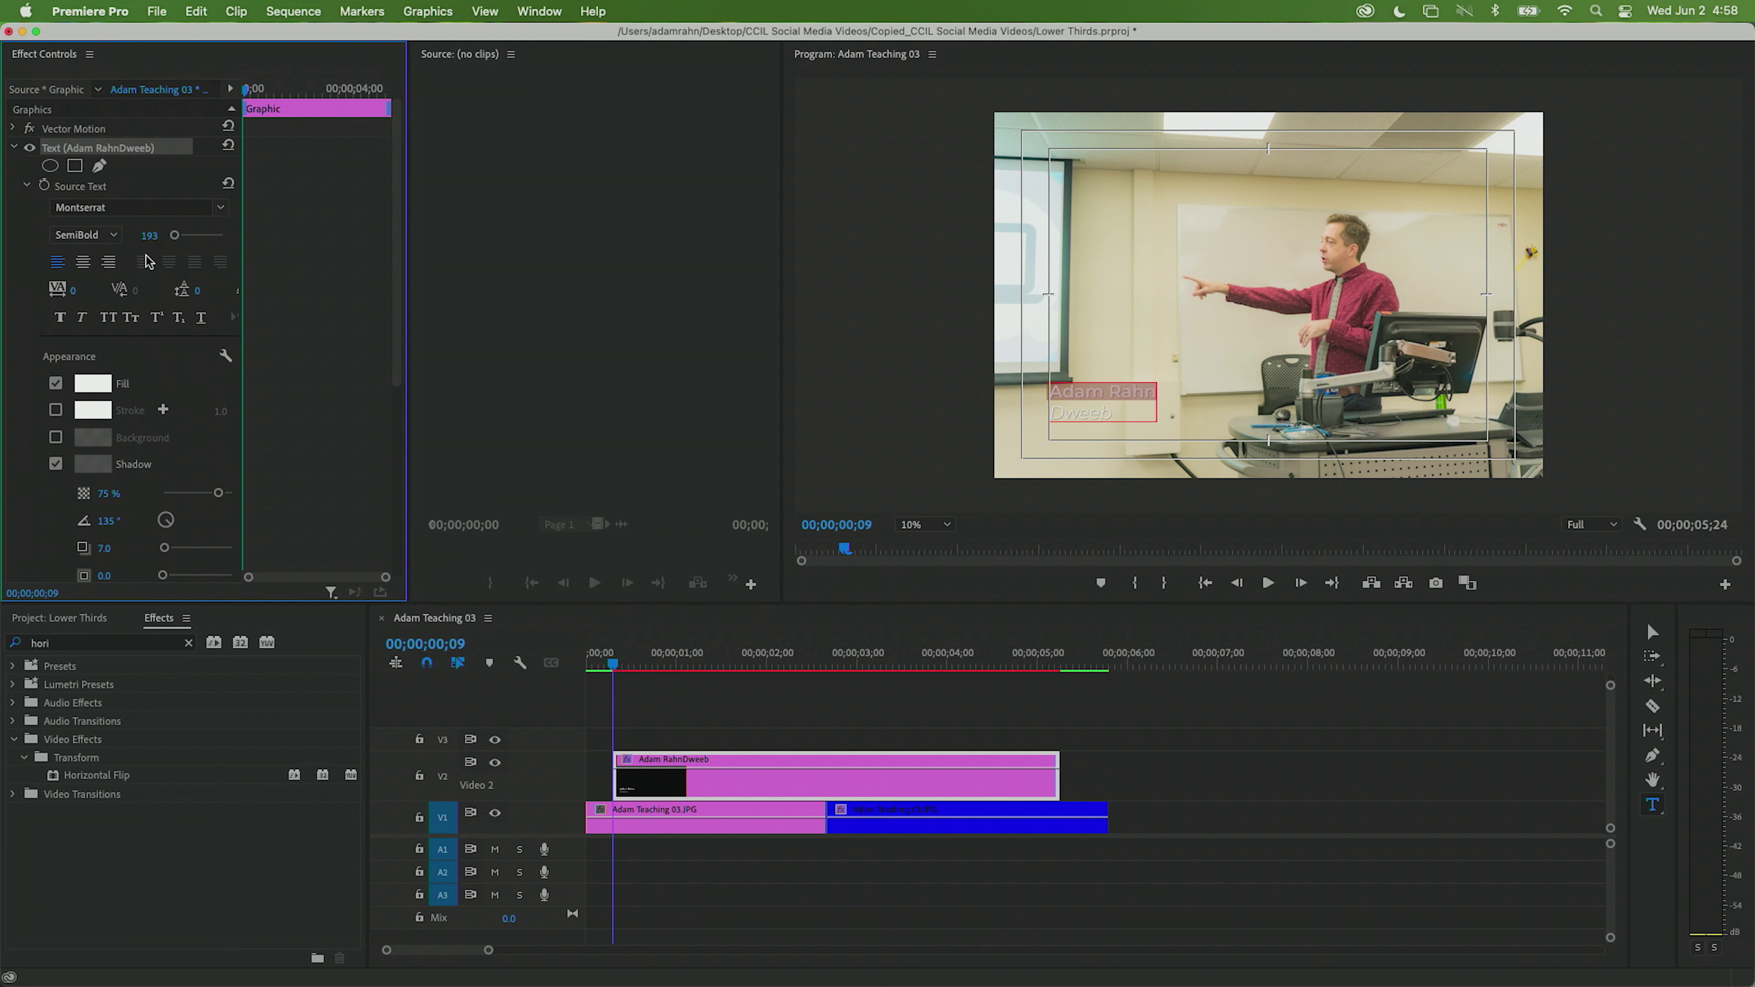
- Enlarge the name line's font size to about 249, leaving 'Dweeb' smaller
{"action": "left_click", "coordinate": [149, 235]}
{"action": "type", "text": "209"}
{"action": "left_click", "coordinate": [19, 241]}
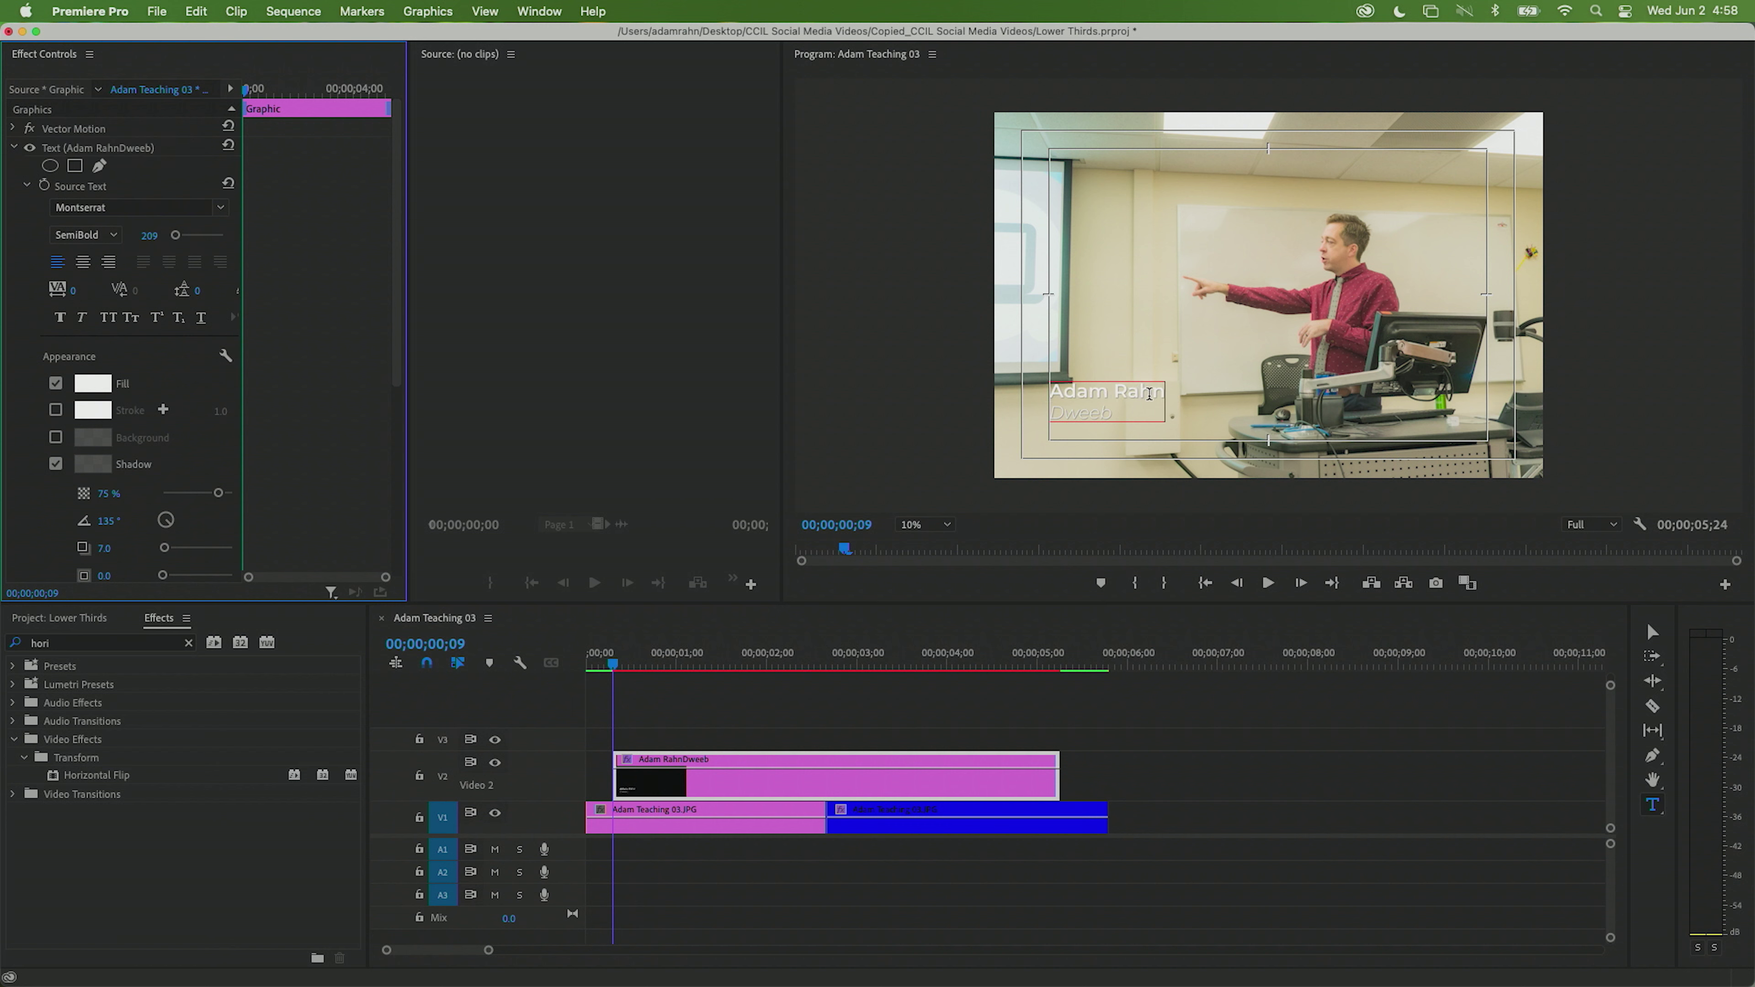
{"action": "left_click_drag", "start_coordinate": [1149, 394], "coordinate": [1043, 390]}
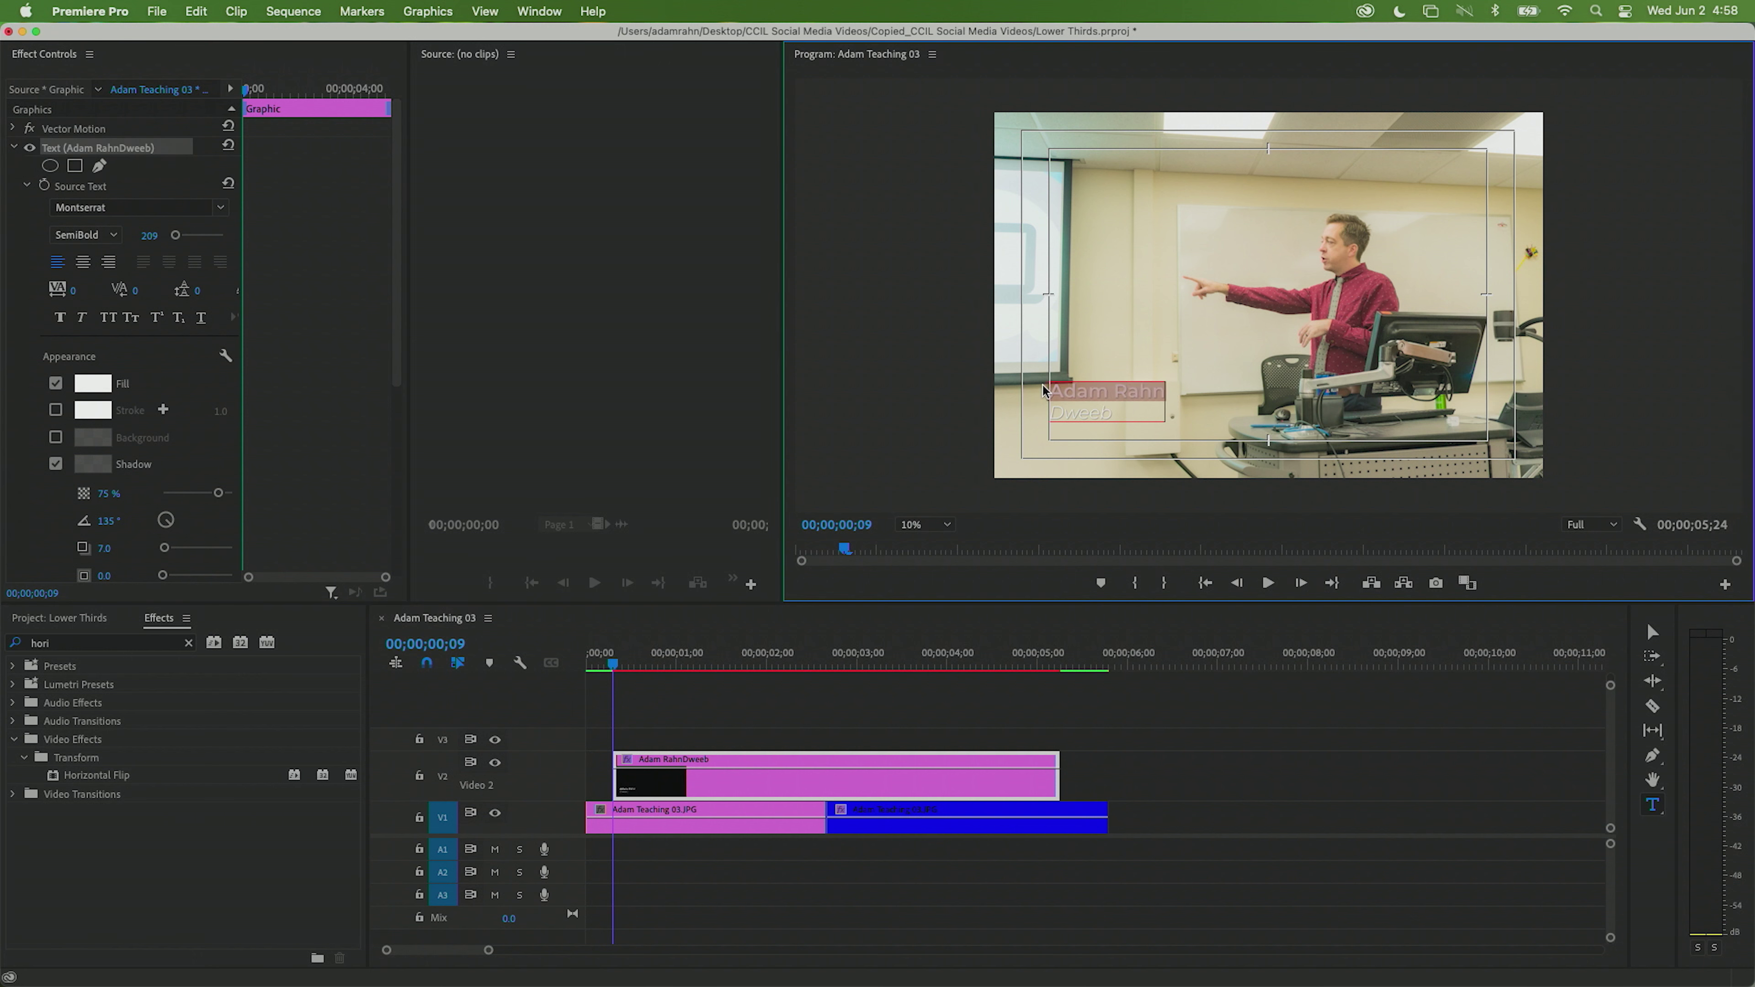
{"action": "left_click", "coordinate": [154, 242]}
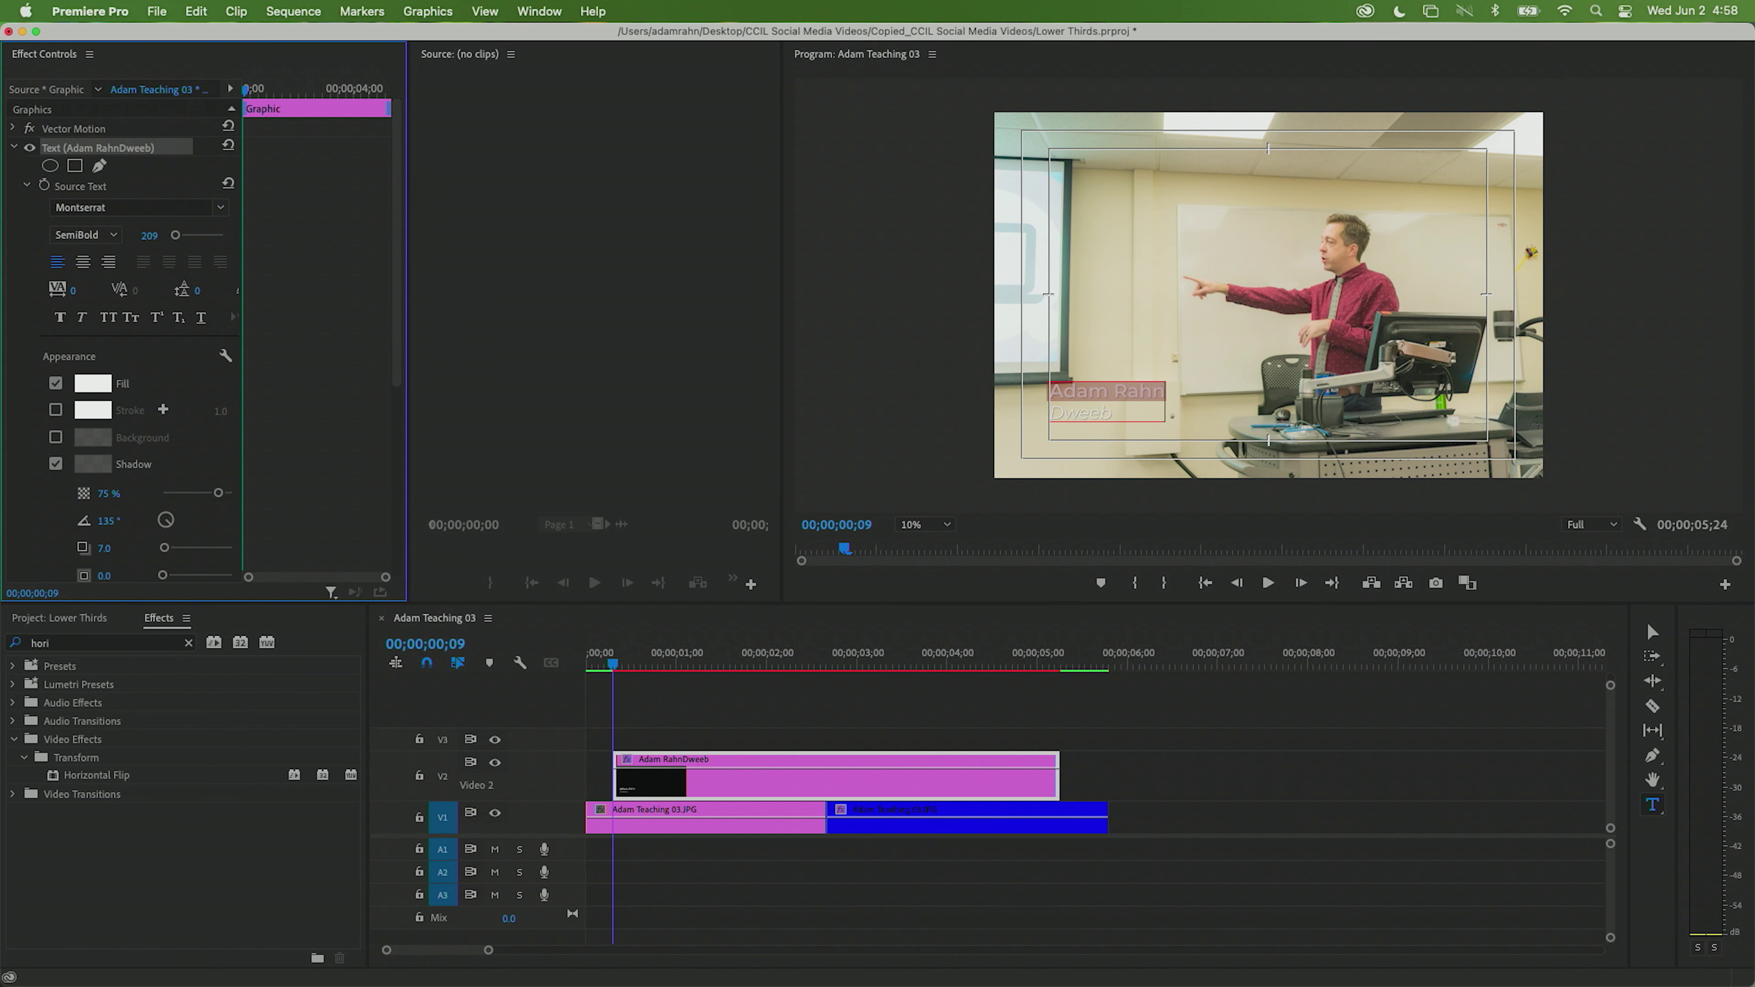
{"action": "mouse_move", "coordinate": [153, 241]}
{"action": "left_mouse_down"}
{"action": "mouse_move", "coordinate": [180, 242]}
{"action": "mouse_move", "coordinate": [143, 234]}
{"action": "left_mouse_up"}
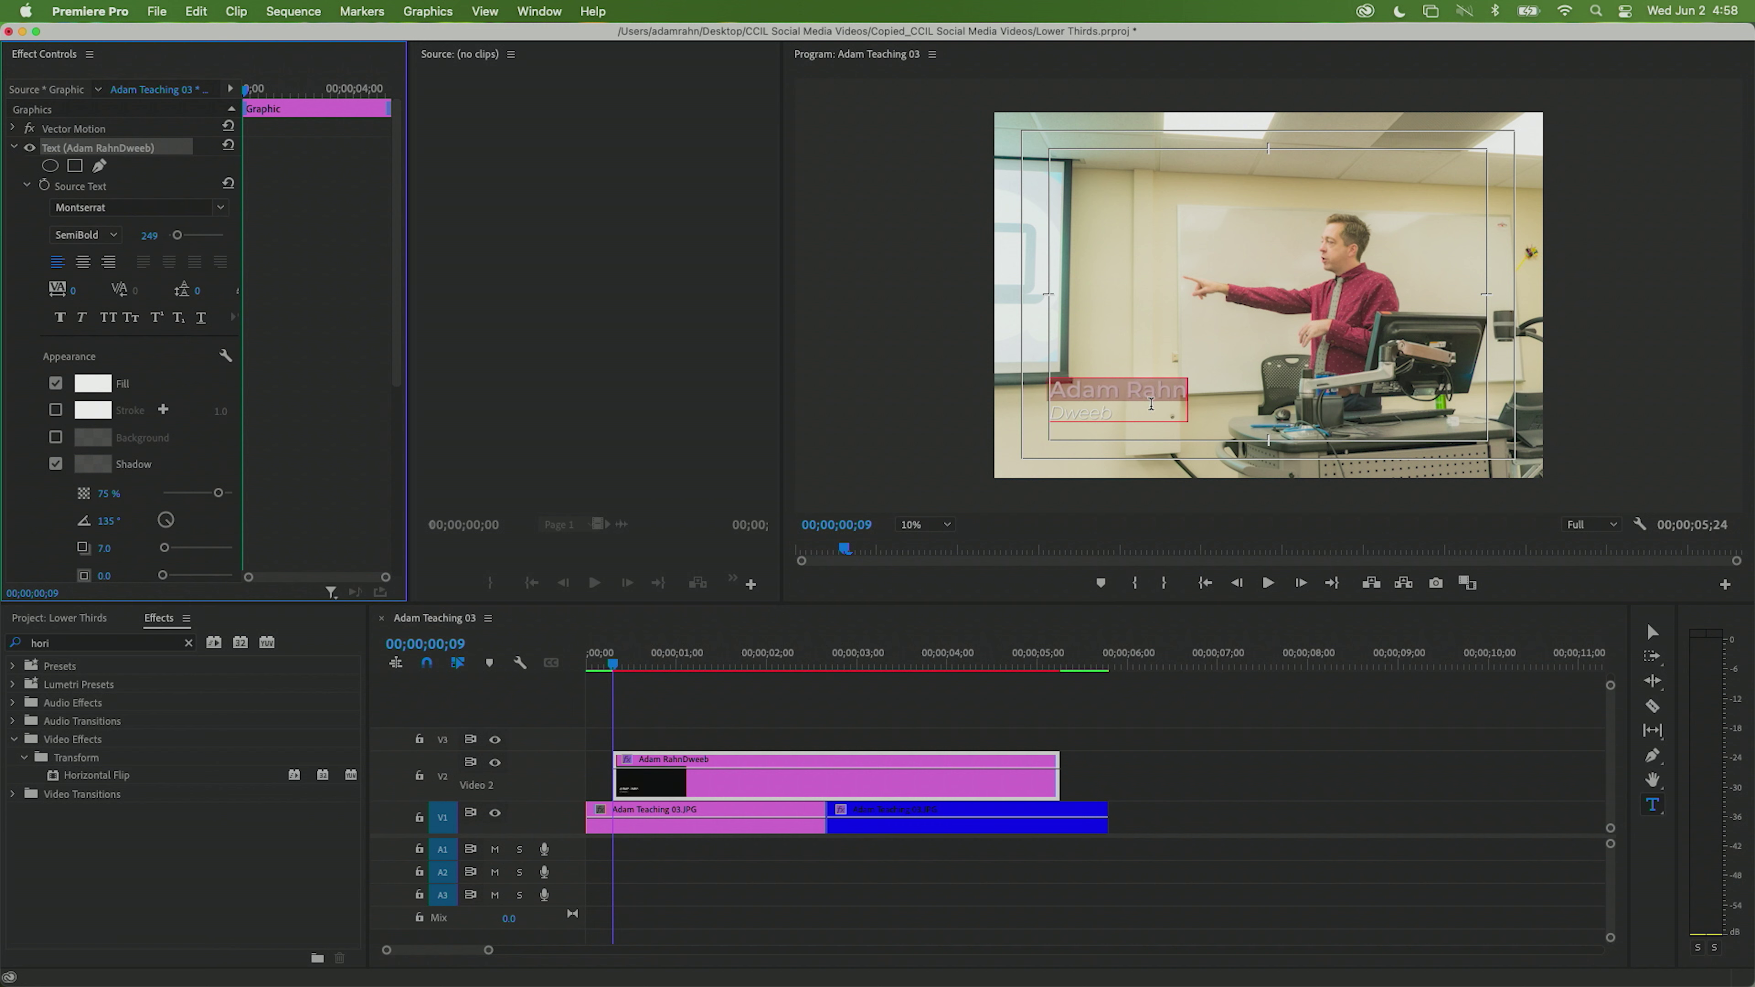
{"action": "key", "text": "Escape"}
- Drag the two-line title down onto the bottom-left corner of the safe margins
{"action": "left_click", "coordinate": [865, 738]}
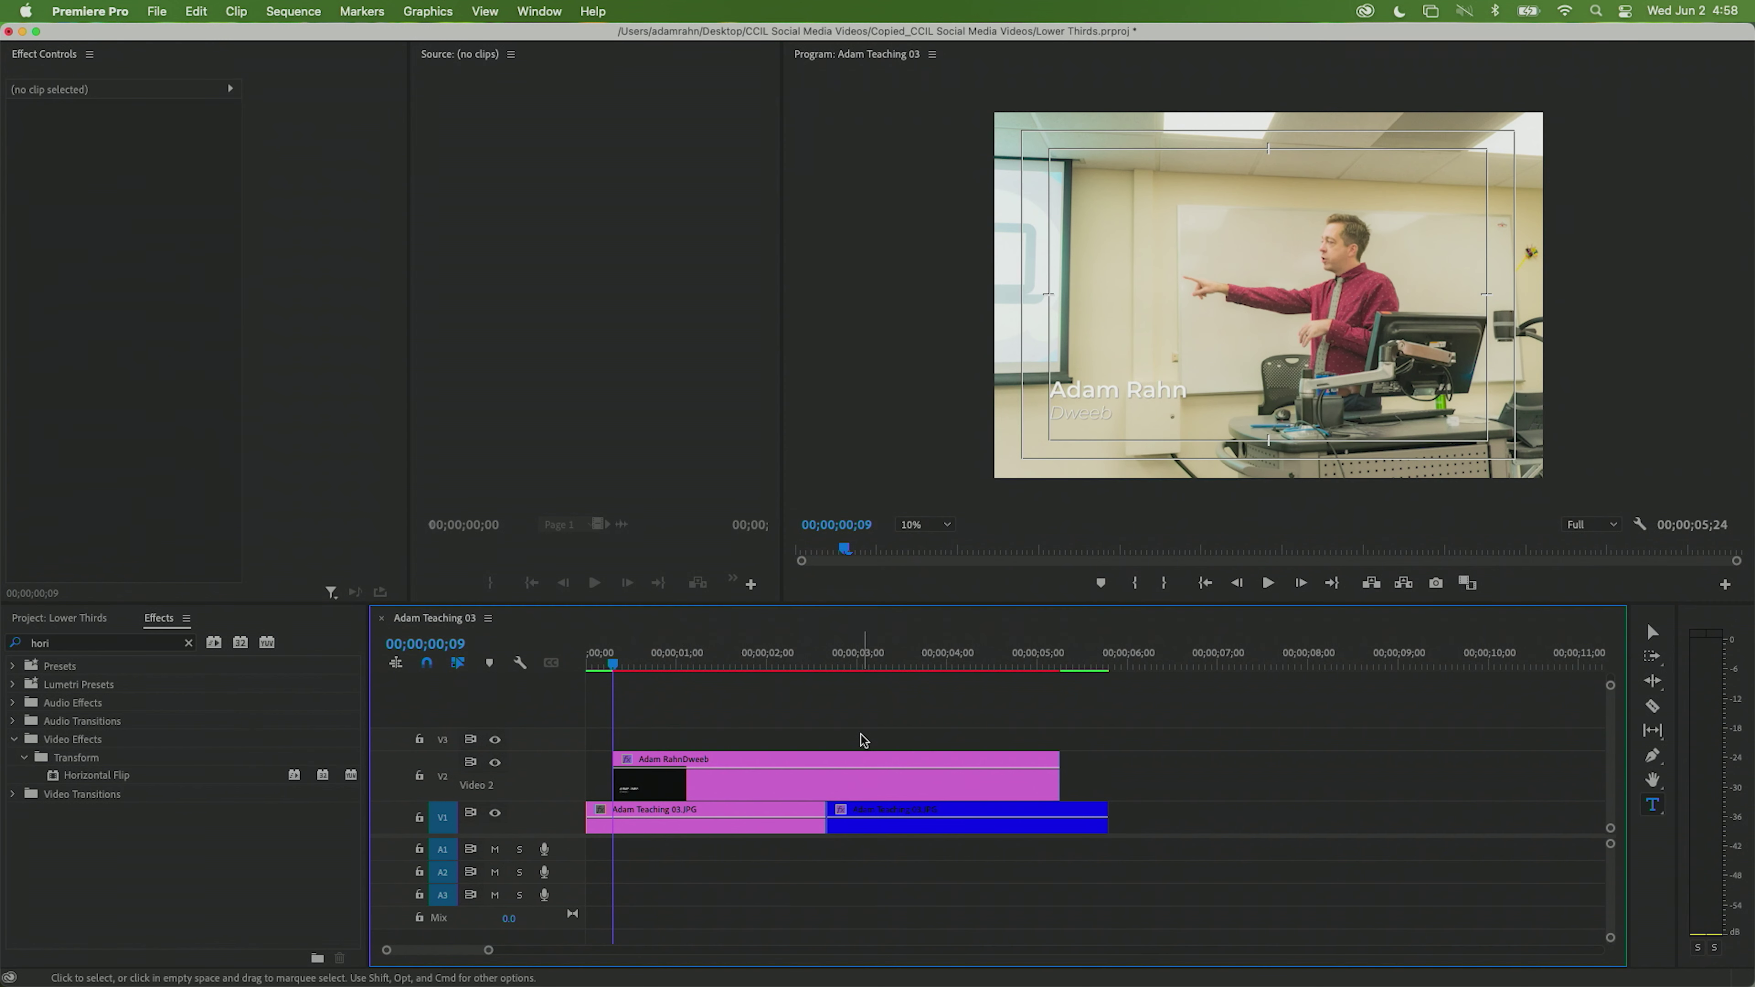
{"action": "left_click", "coordinate": [1076, 394]}
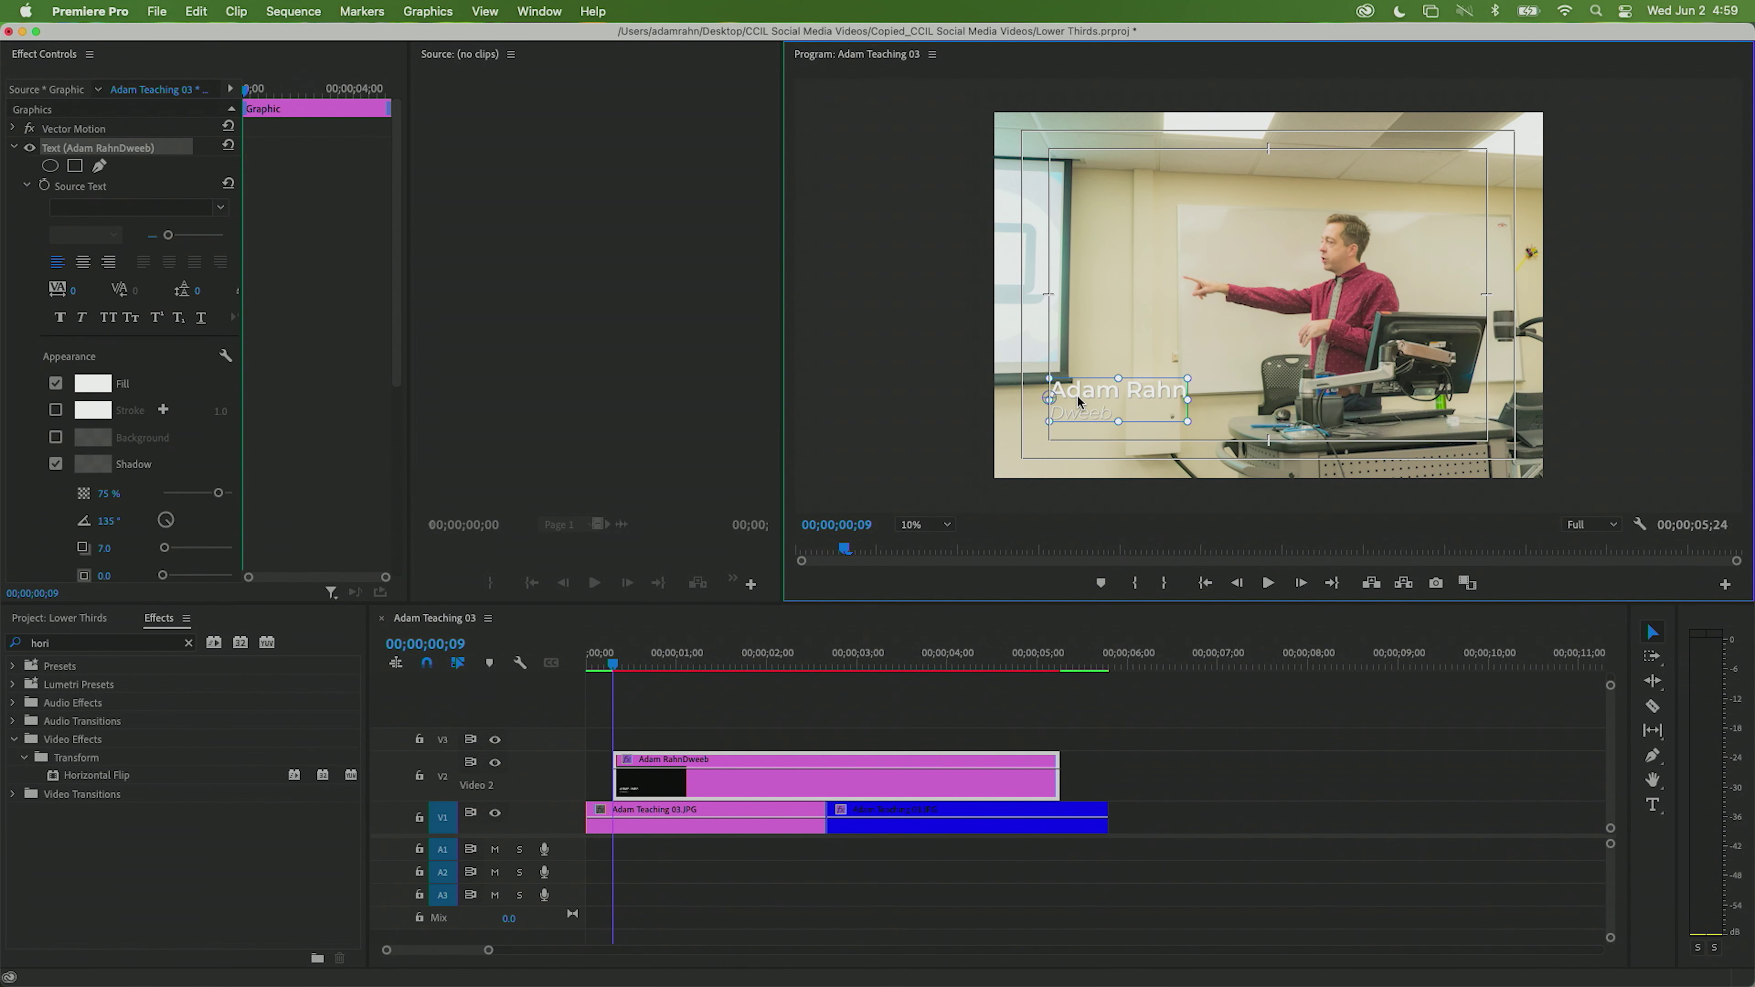
{"action": "left_click", "coordinate": [56, 439]}
{"action": "left_click", "coordinate": [56, 439]}
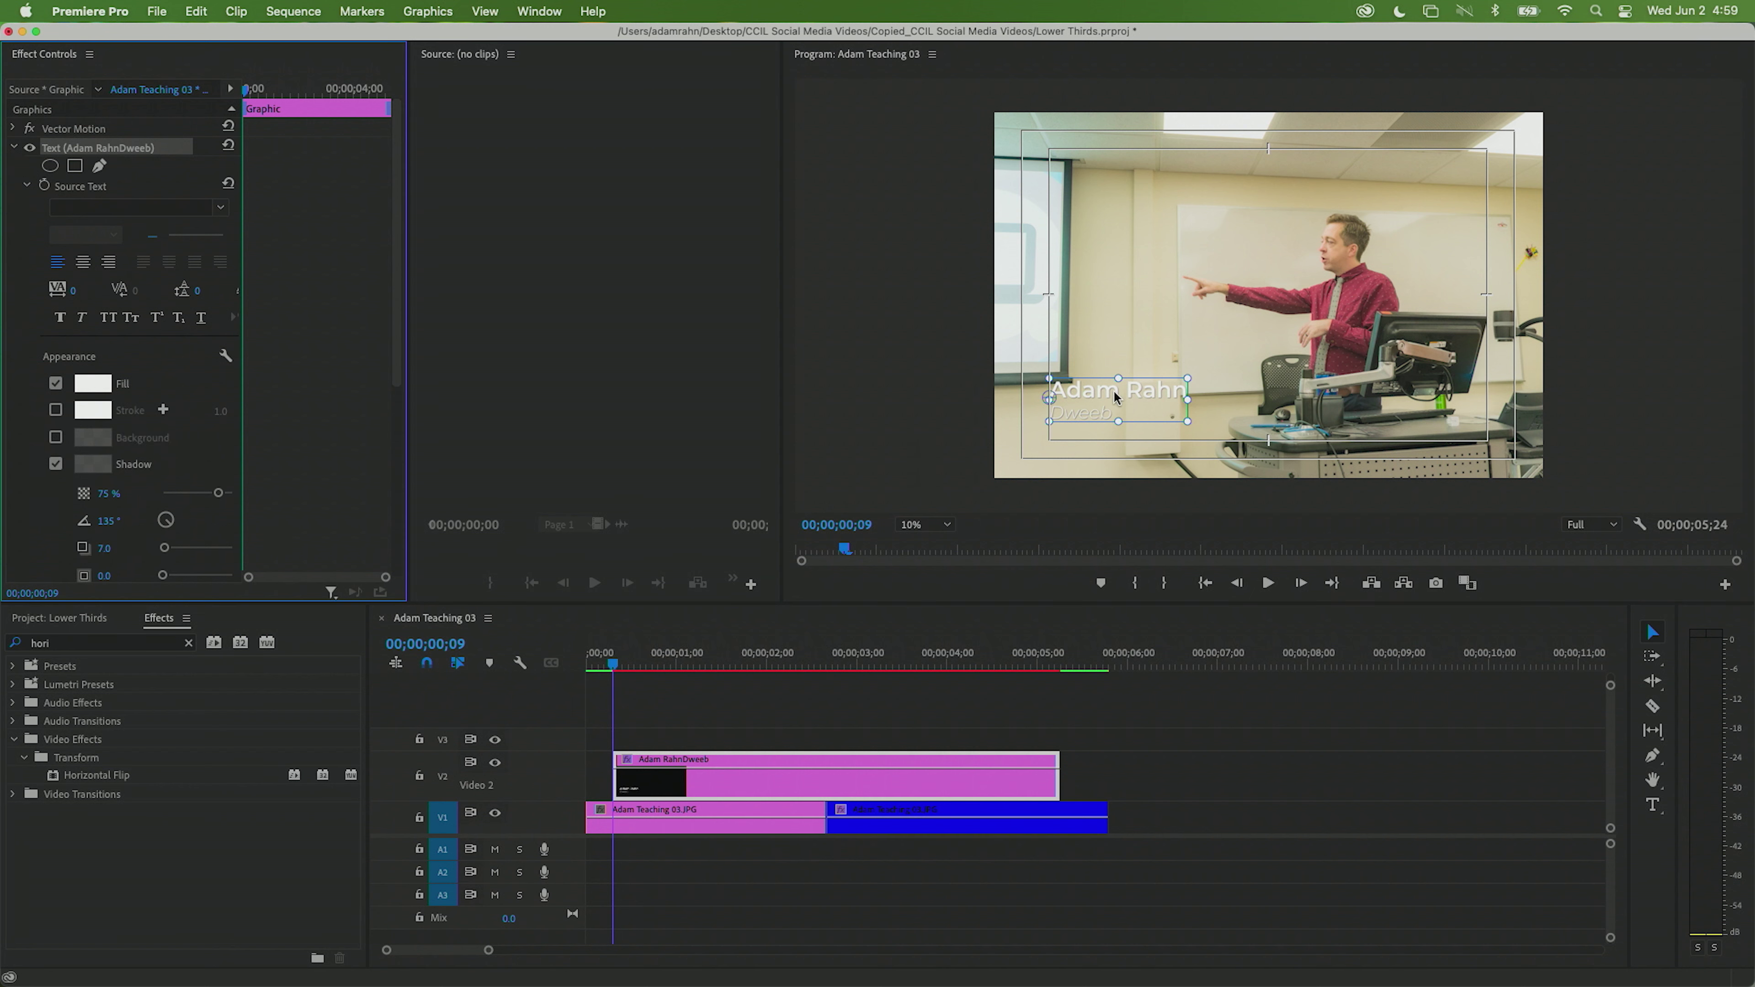
{"action": "left_click", "coordinate": [1087, 396]}
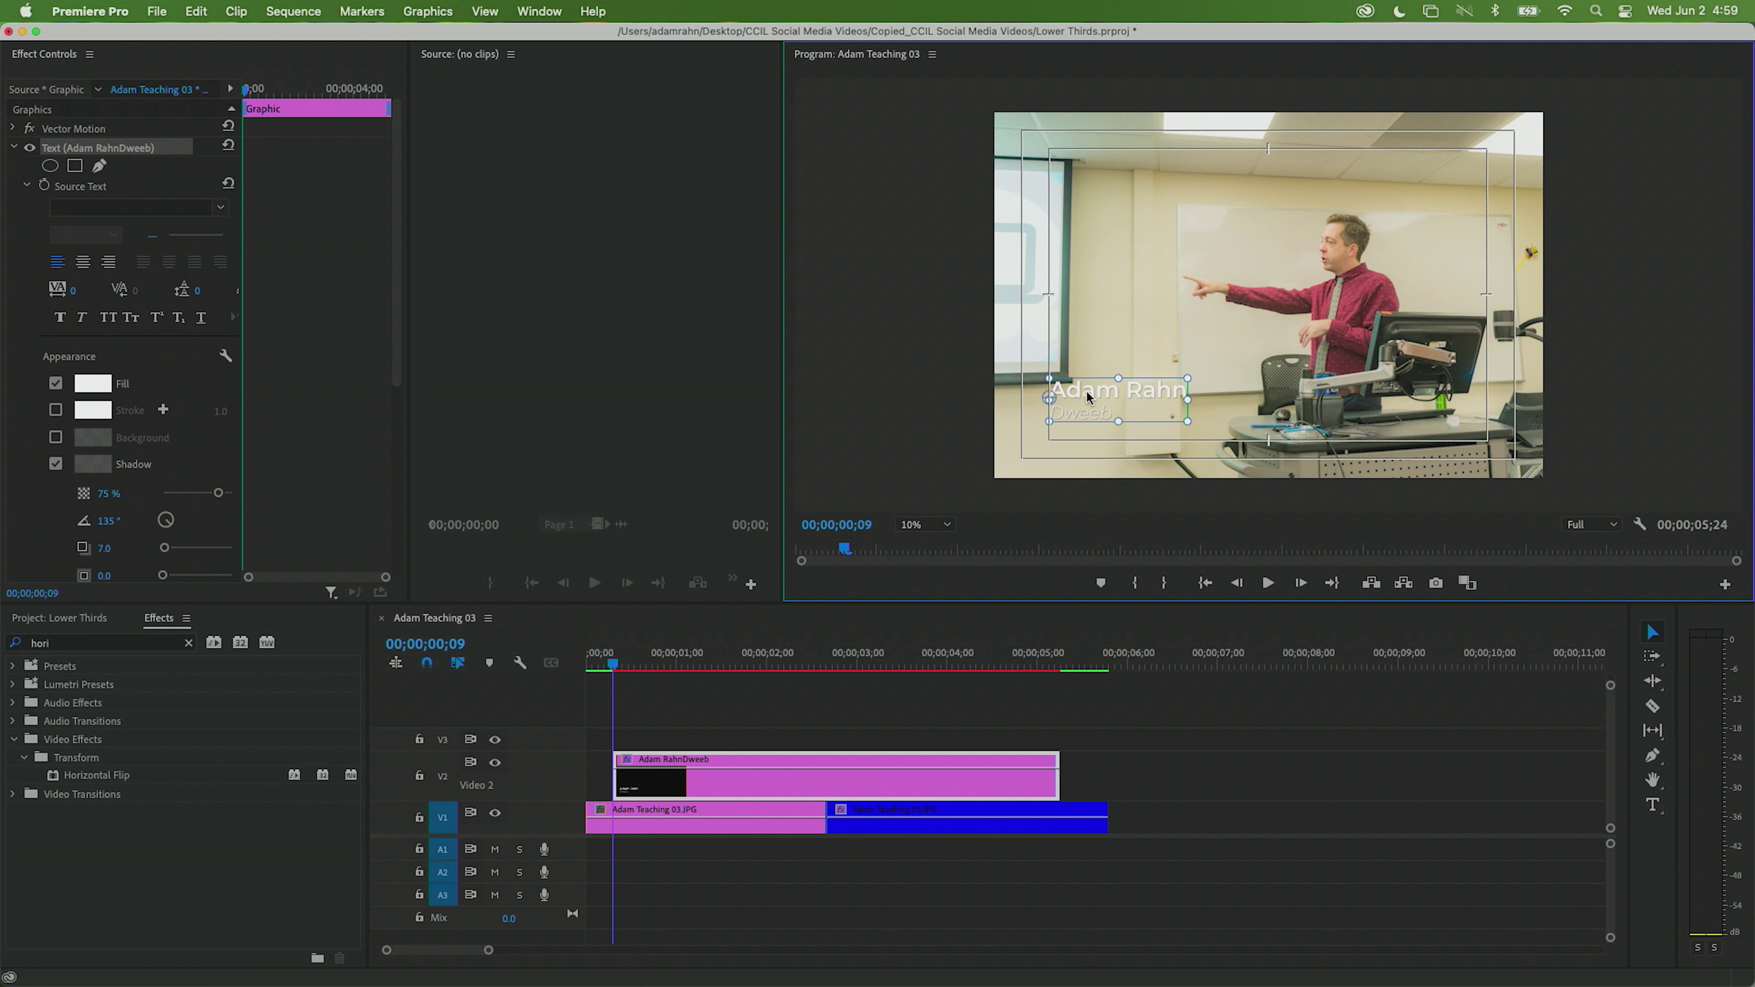
{"action": "left_click_drag", "start_coordinate": [1086, 396], "coordinate": [1089, 415]}
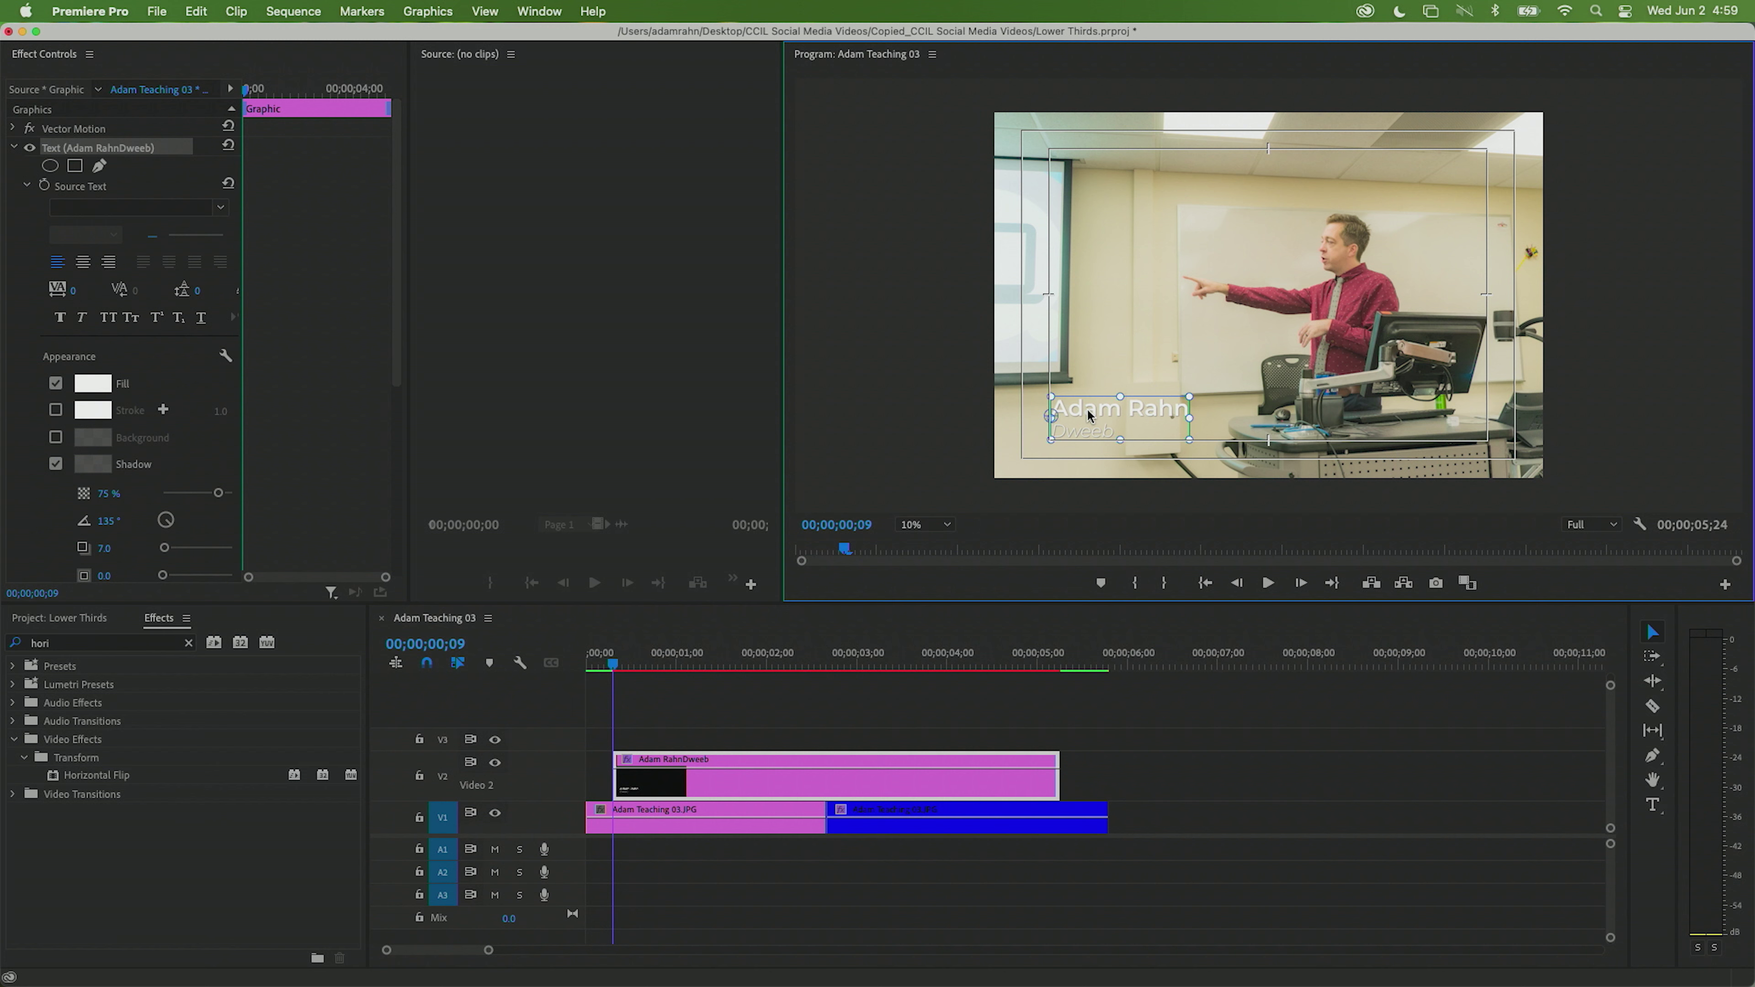
{"action": "left_click_drag", "start_coordinate": [1088, 415], "coordinate": [1086, 415]}
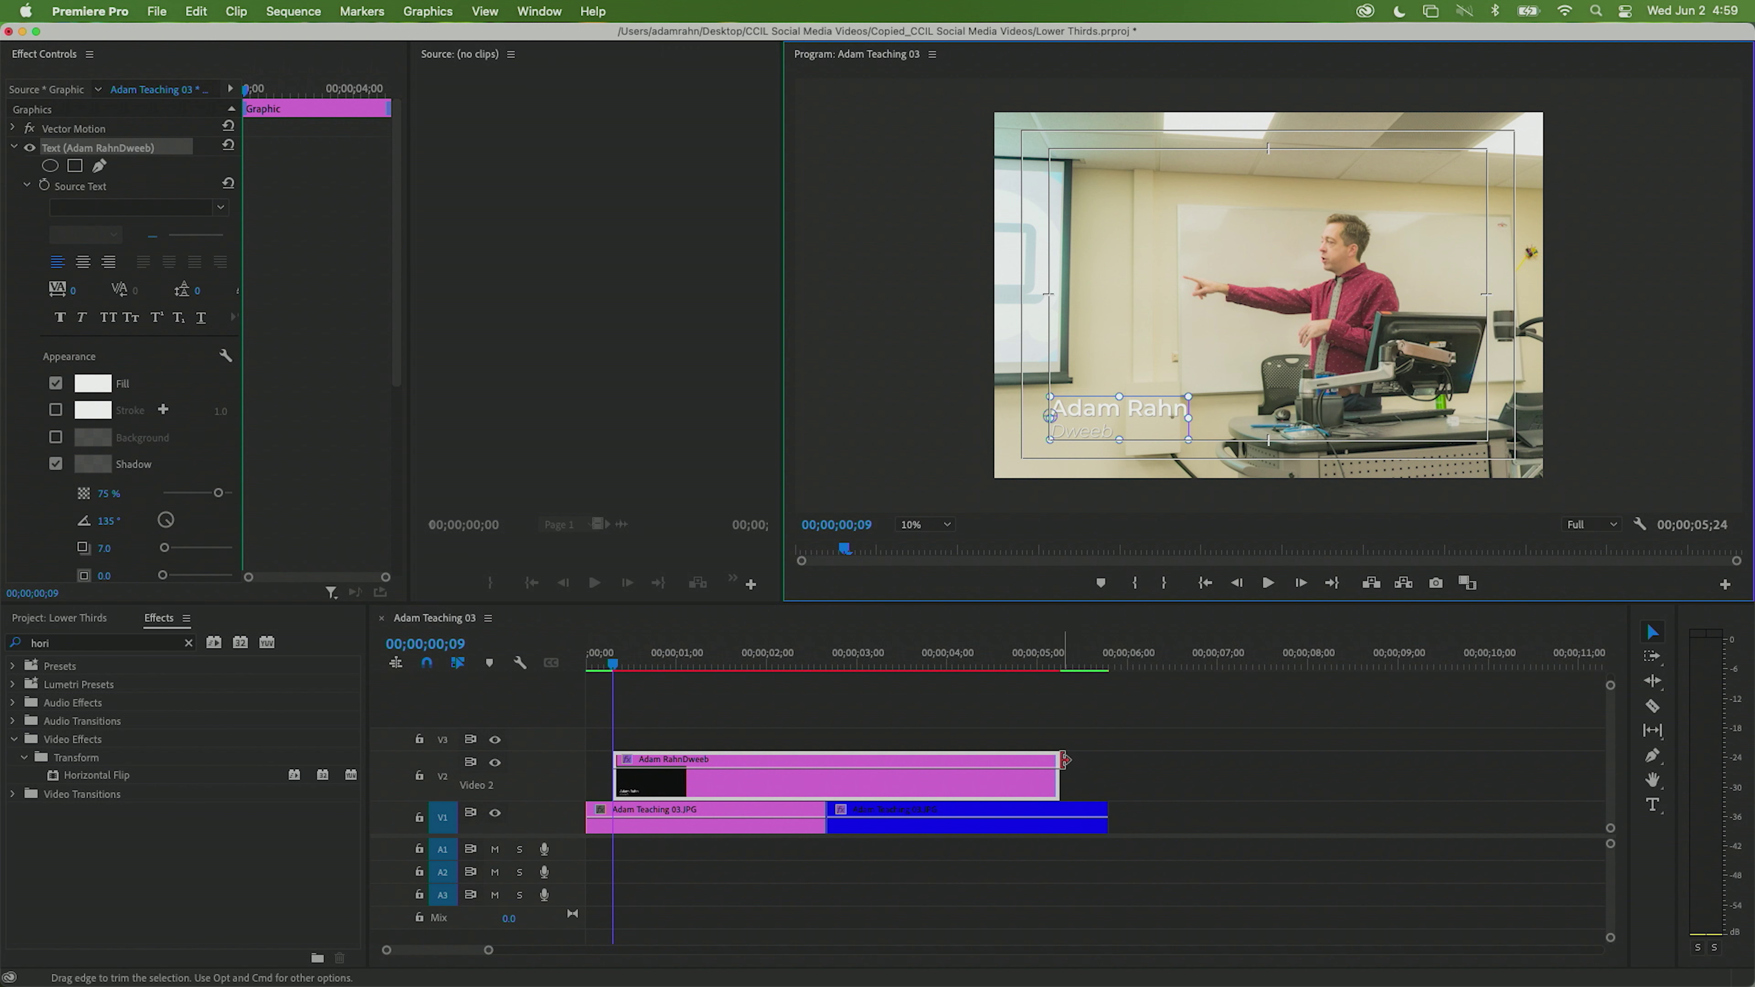
- Trim the V2 title clip to start at the sequence beginning and preview it
{"action": "left_click_drag", "start_coordinate": [1064, 759], "coordinate": [825, 760]}
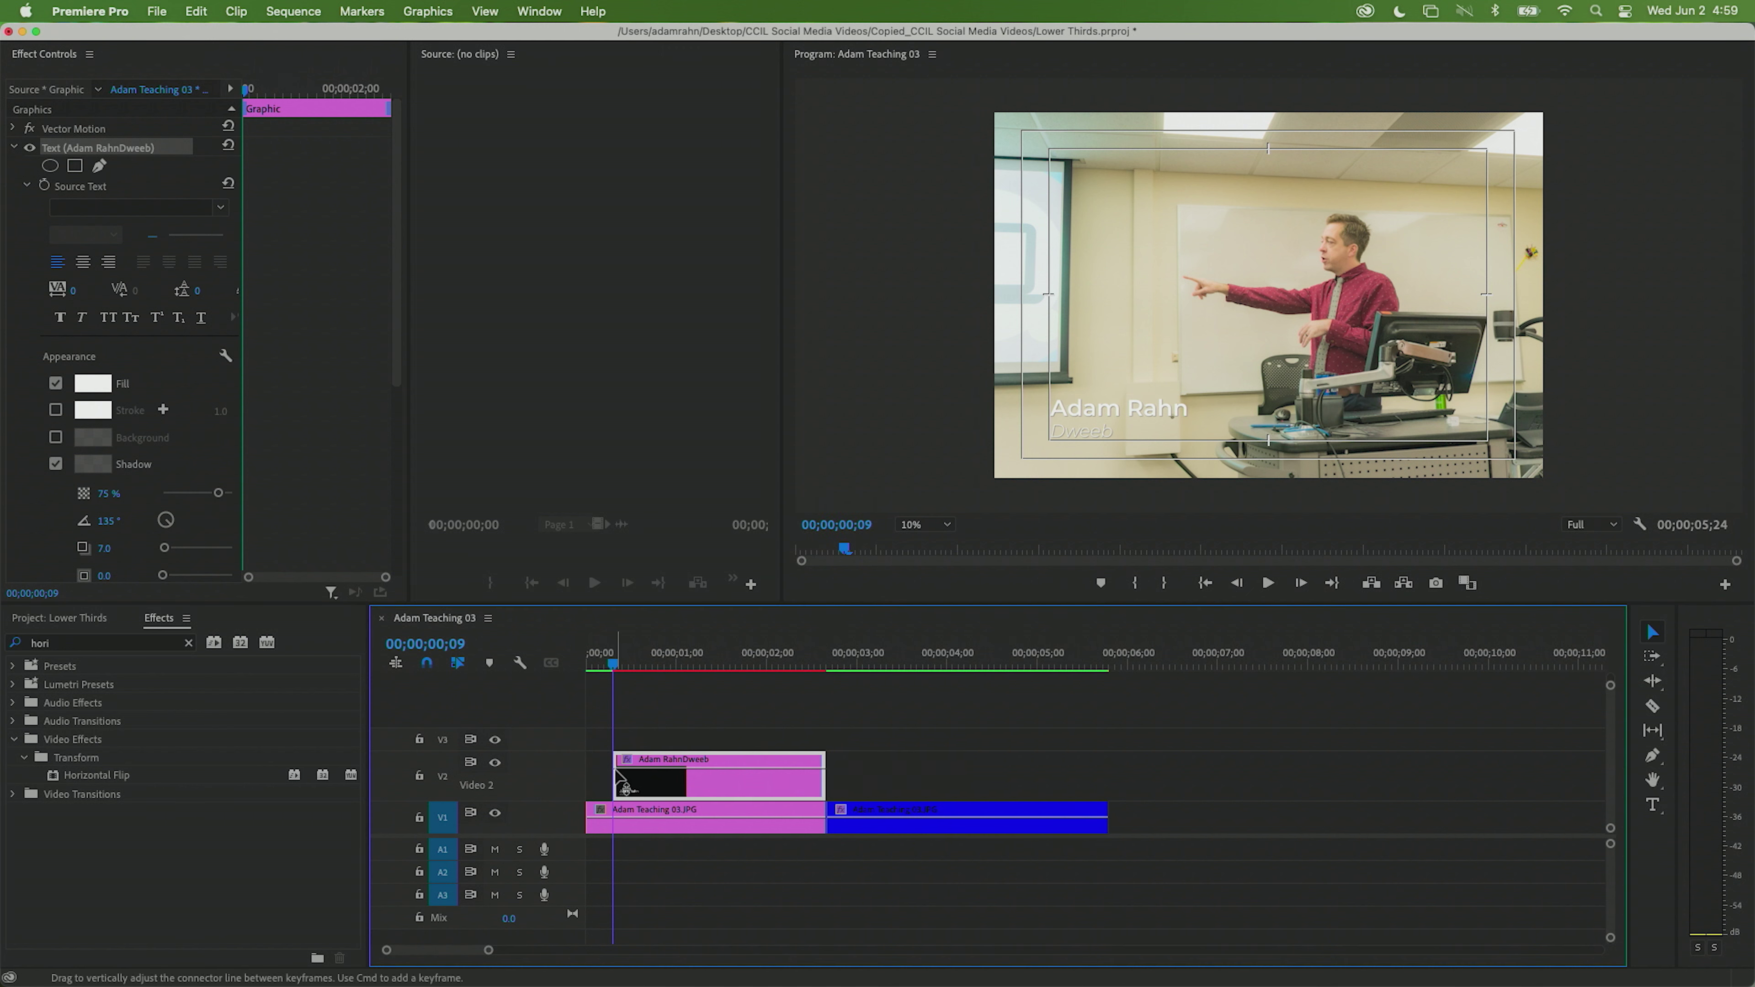
{"action": "left_click_drag", "start_coordinate": [617, 773], "coordinate": [587, 773]}
{"action": "left_click", "coordinate": [619, 665]}
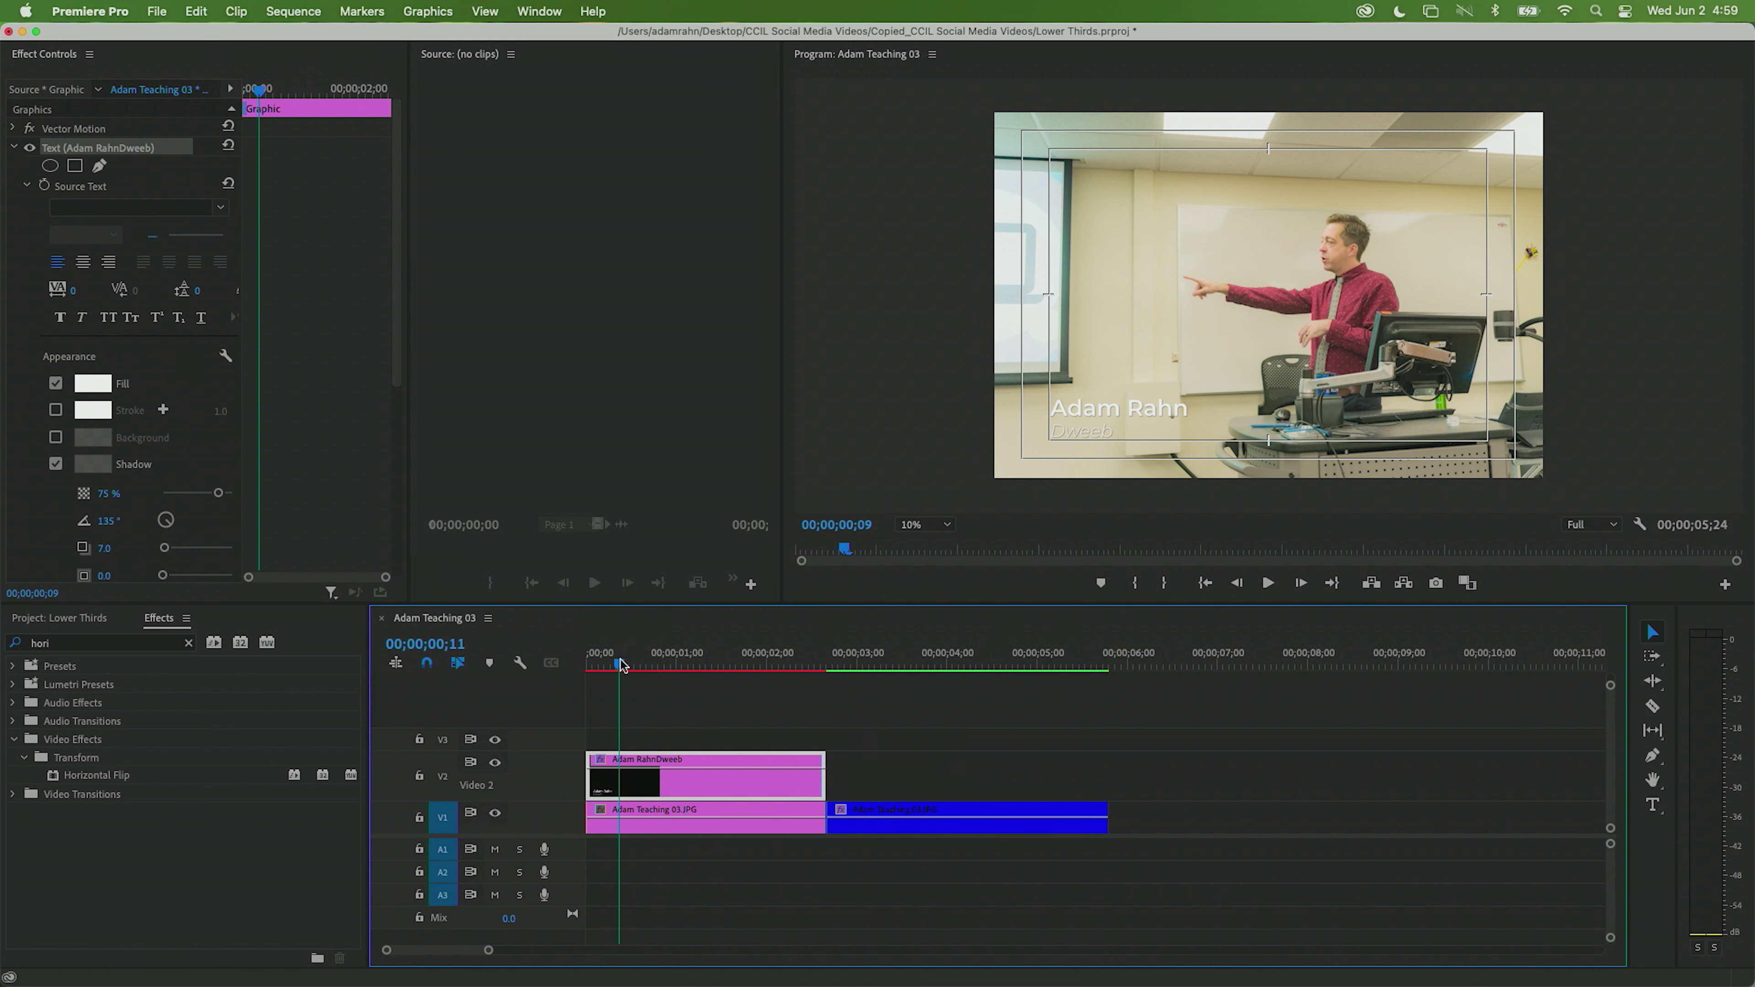
{"action": "left_click_drag", "start_coordinate": [619, 665], "coordinate": [969, 662]}
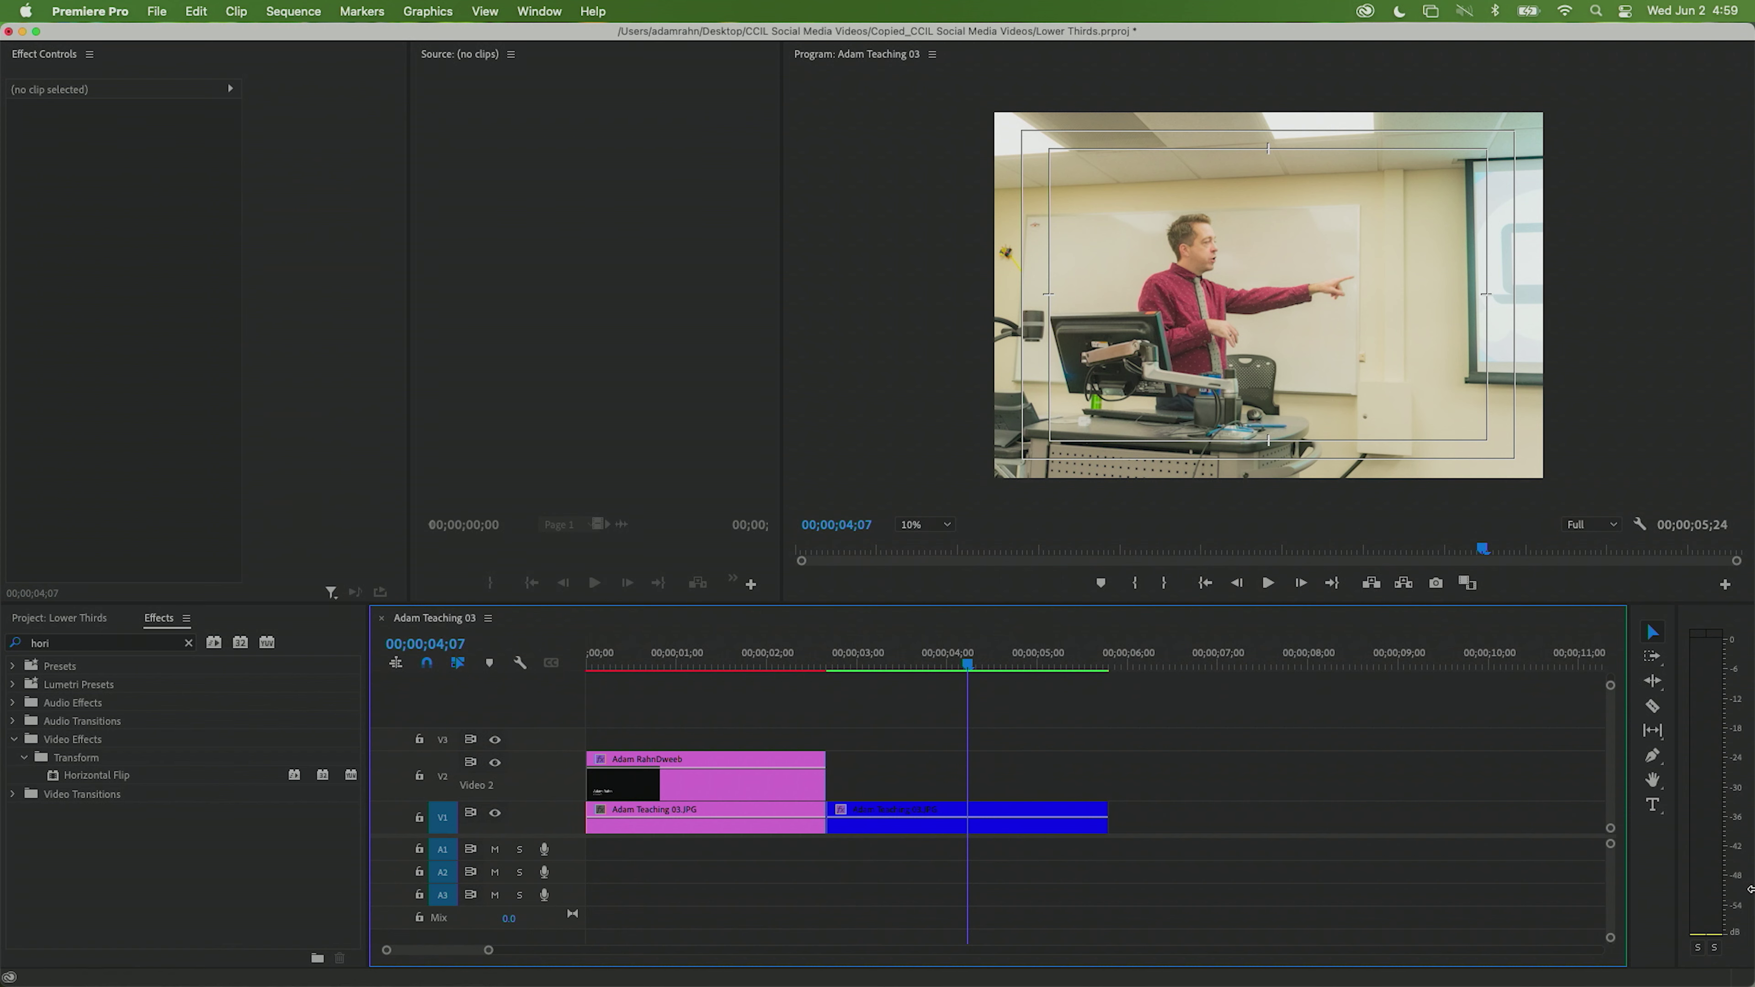
- Delete the stray empty Graphic clip created on the timeline
{"action": "left_click", "coordinate": [1652, 805]}
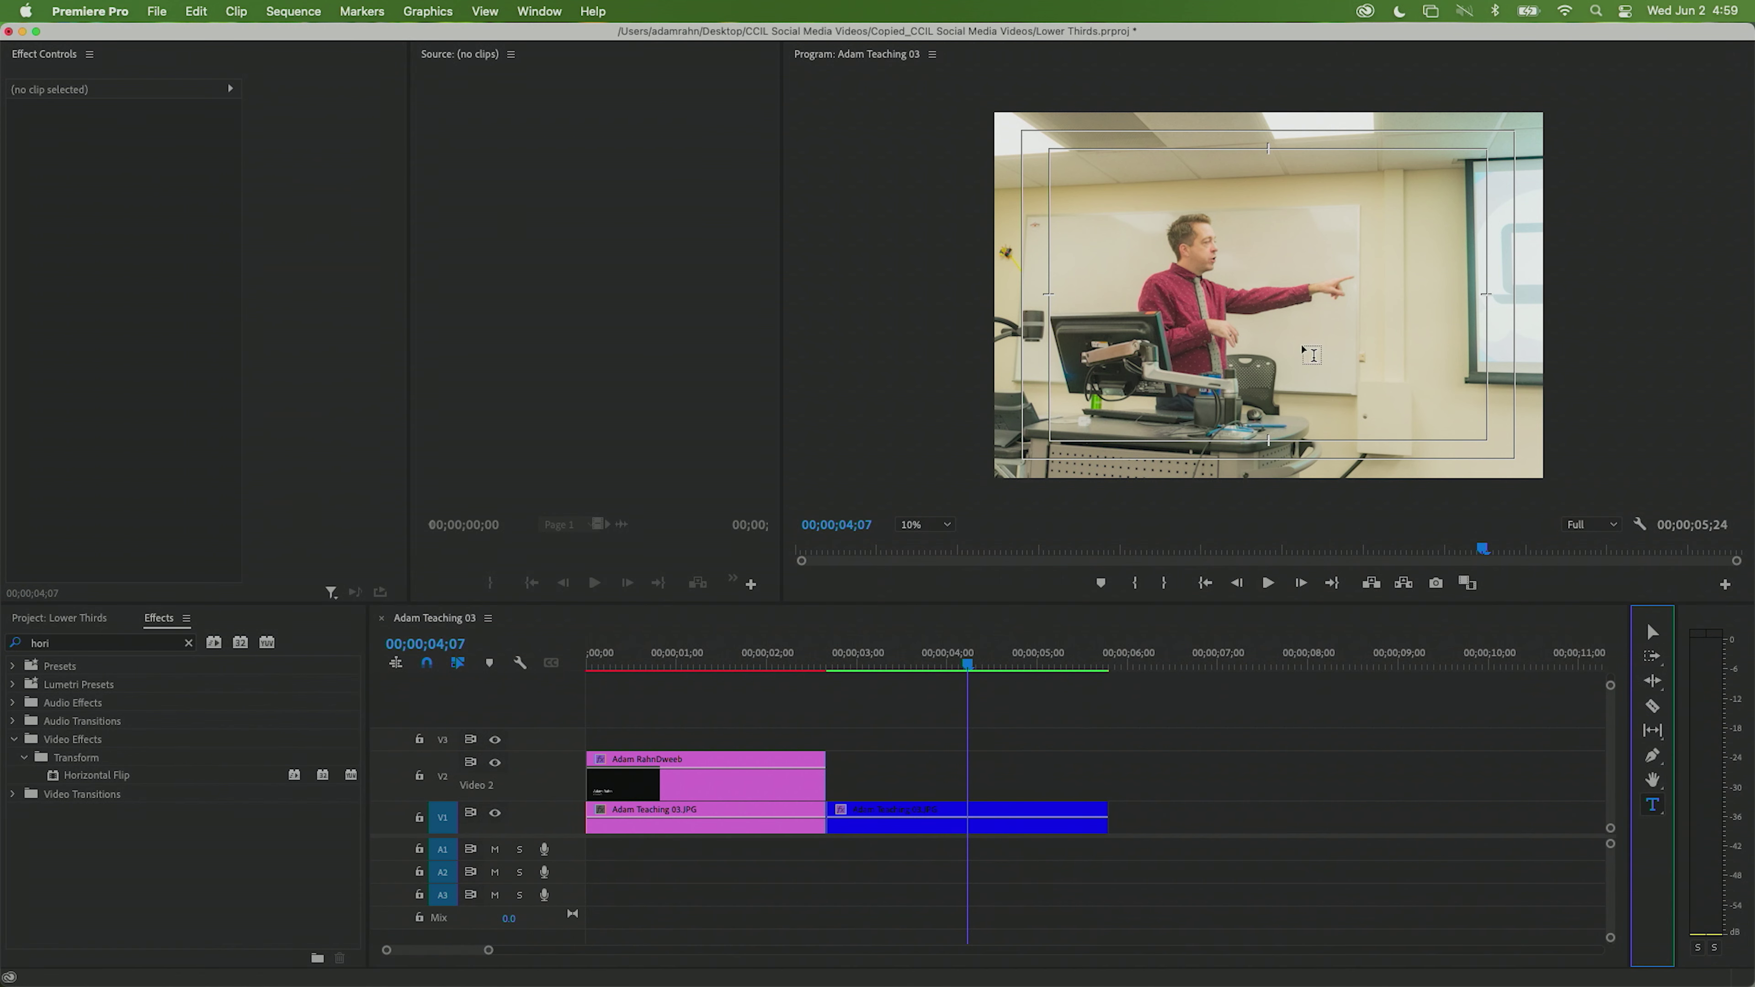
{"action": "left_click", "coordinate": [1257, 406]}
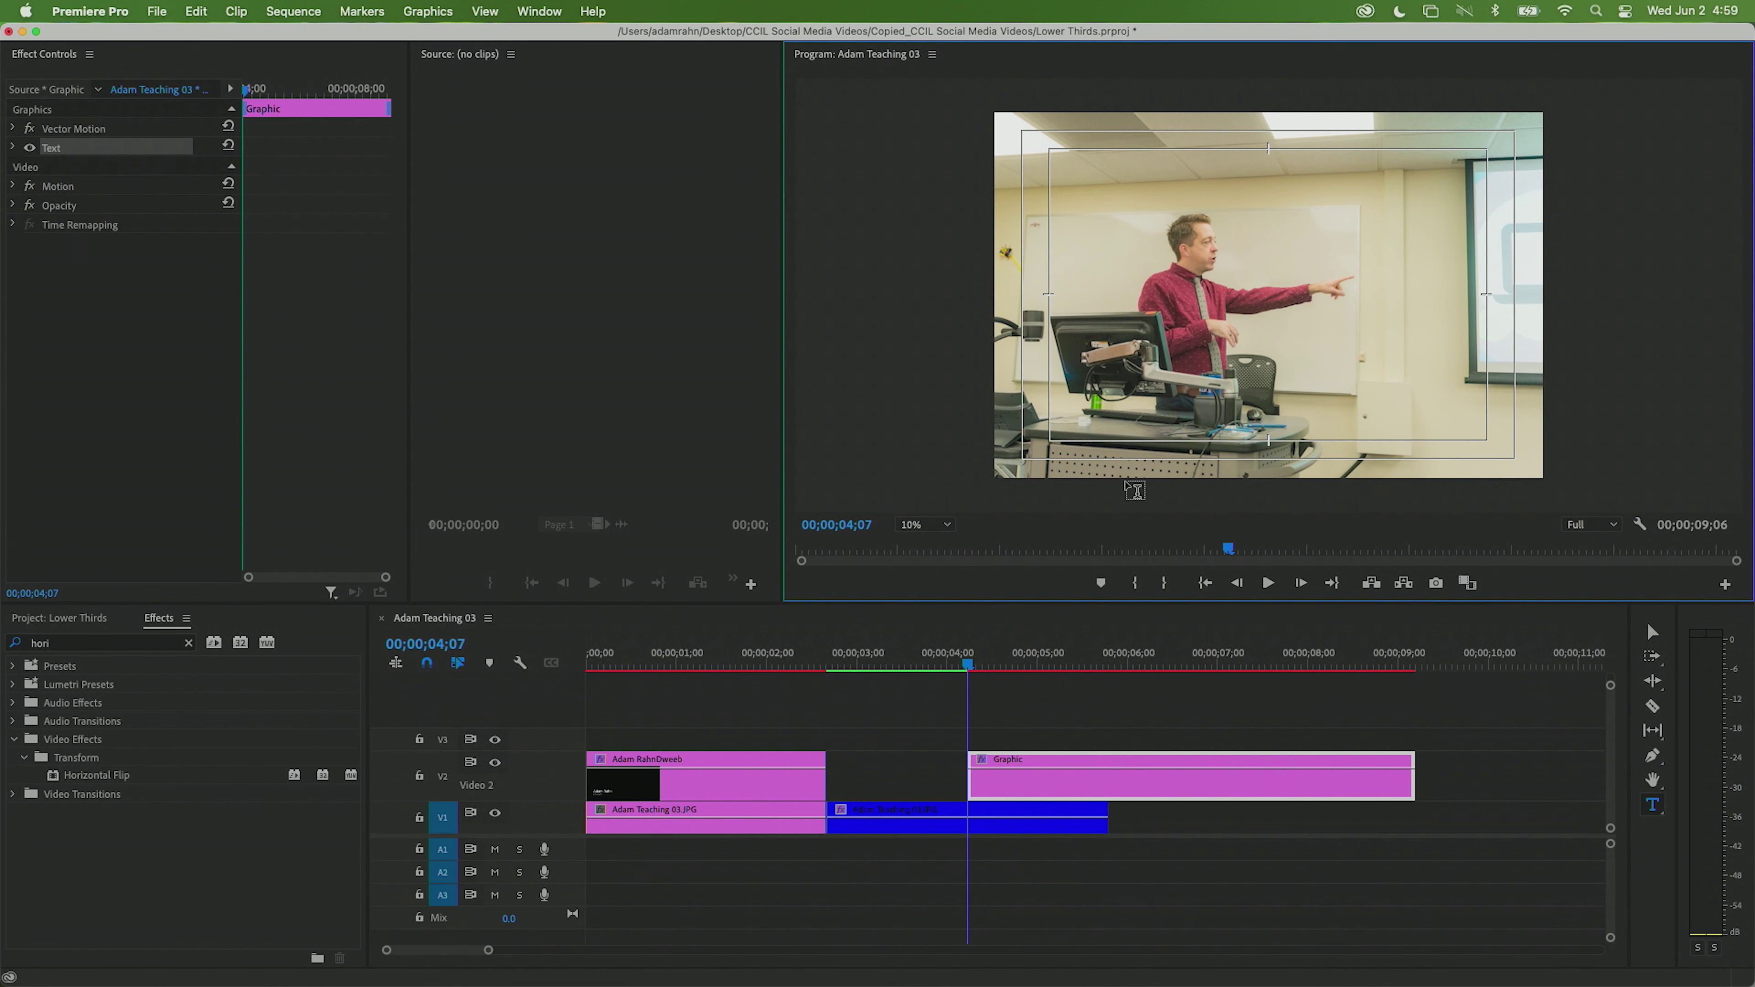
{"action": "left_click", "coordinate": [1031, 717]}
{"action": "key", "text": "v"}
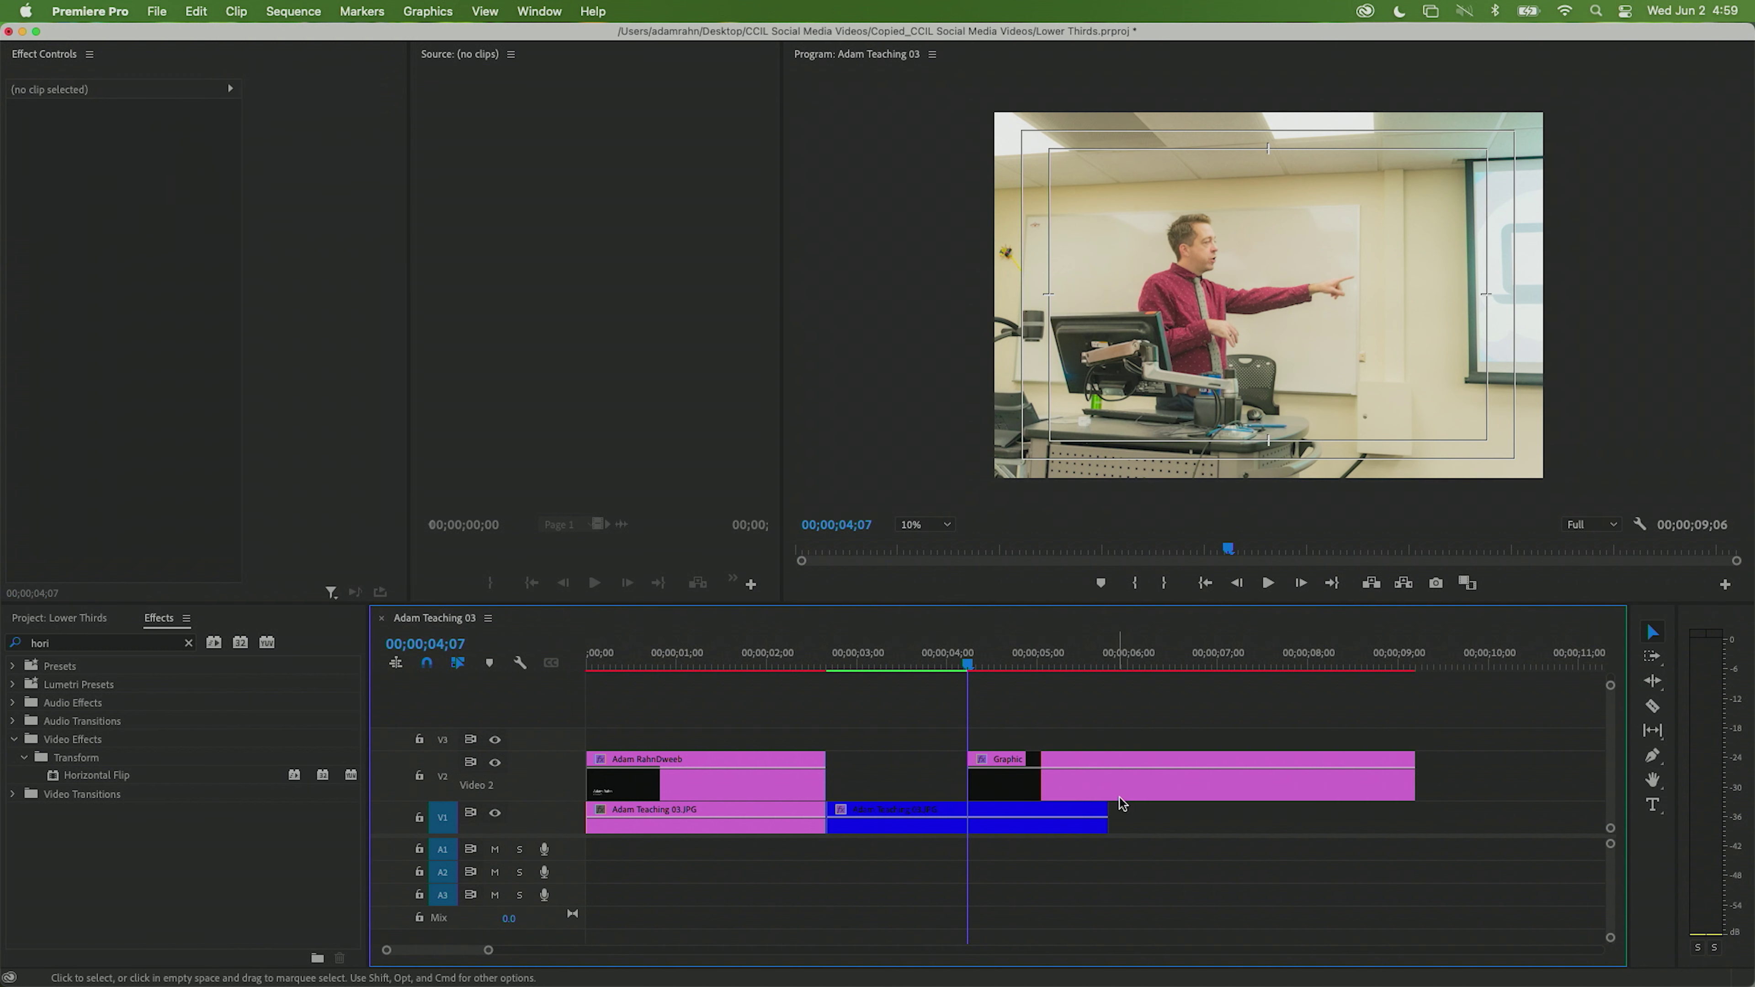
{"action": "left_click", "coordinate": [1072, 768]}
{"action": "key", "text": "Delete"}
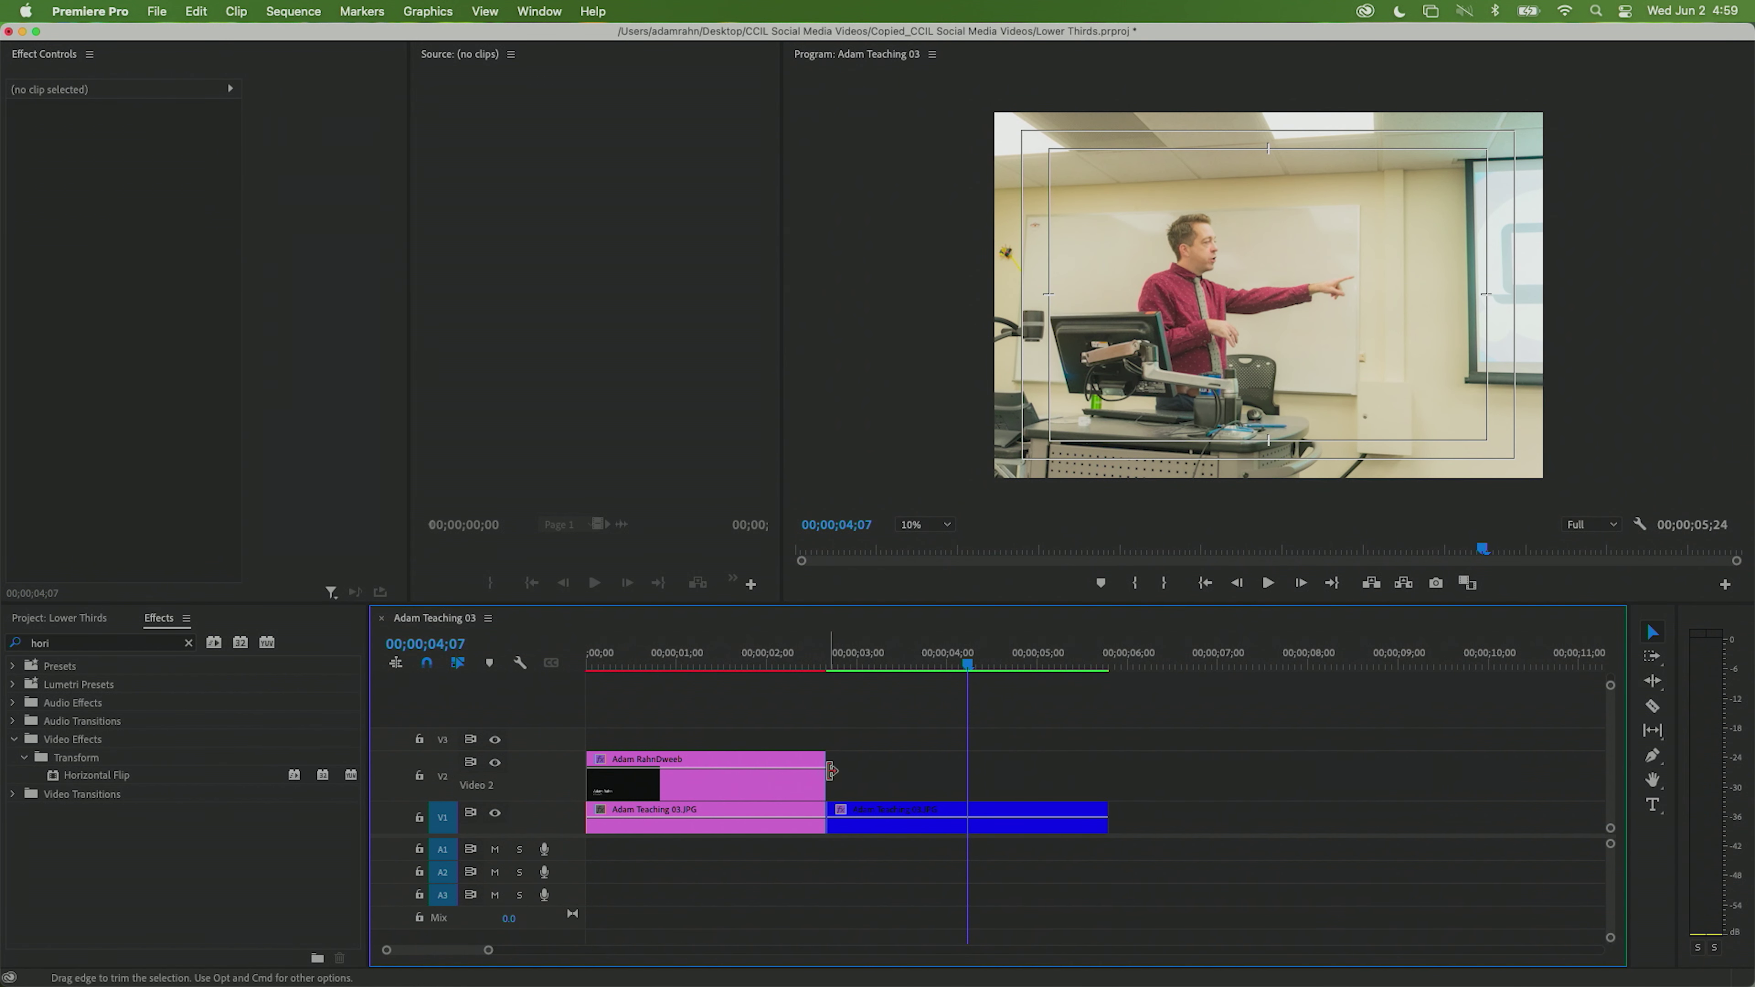
- Extend the title past the V1 cut, razor it there, and delete the excess
{"action": "left_click_drag", "start_coordinate": [827, 760], "coordinate": [1107, 761]}
{"action": "key", "text": "c"}
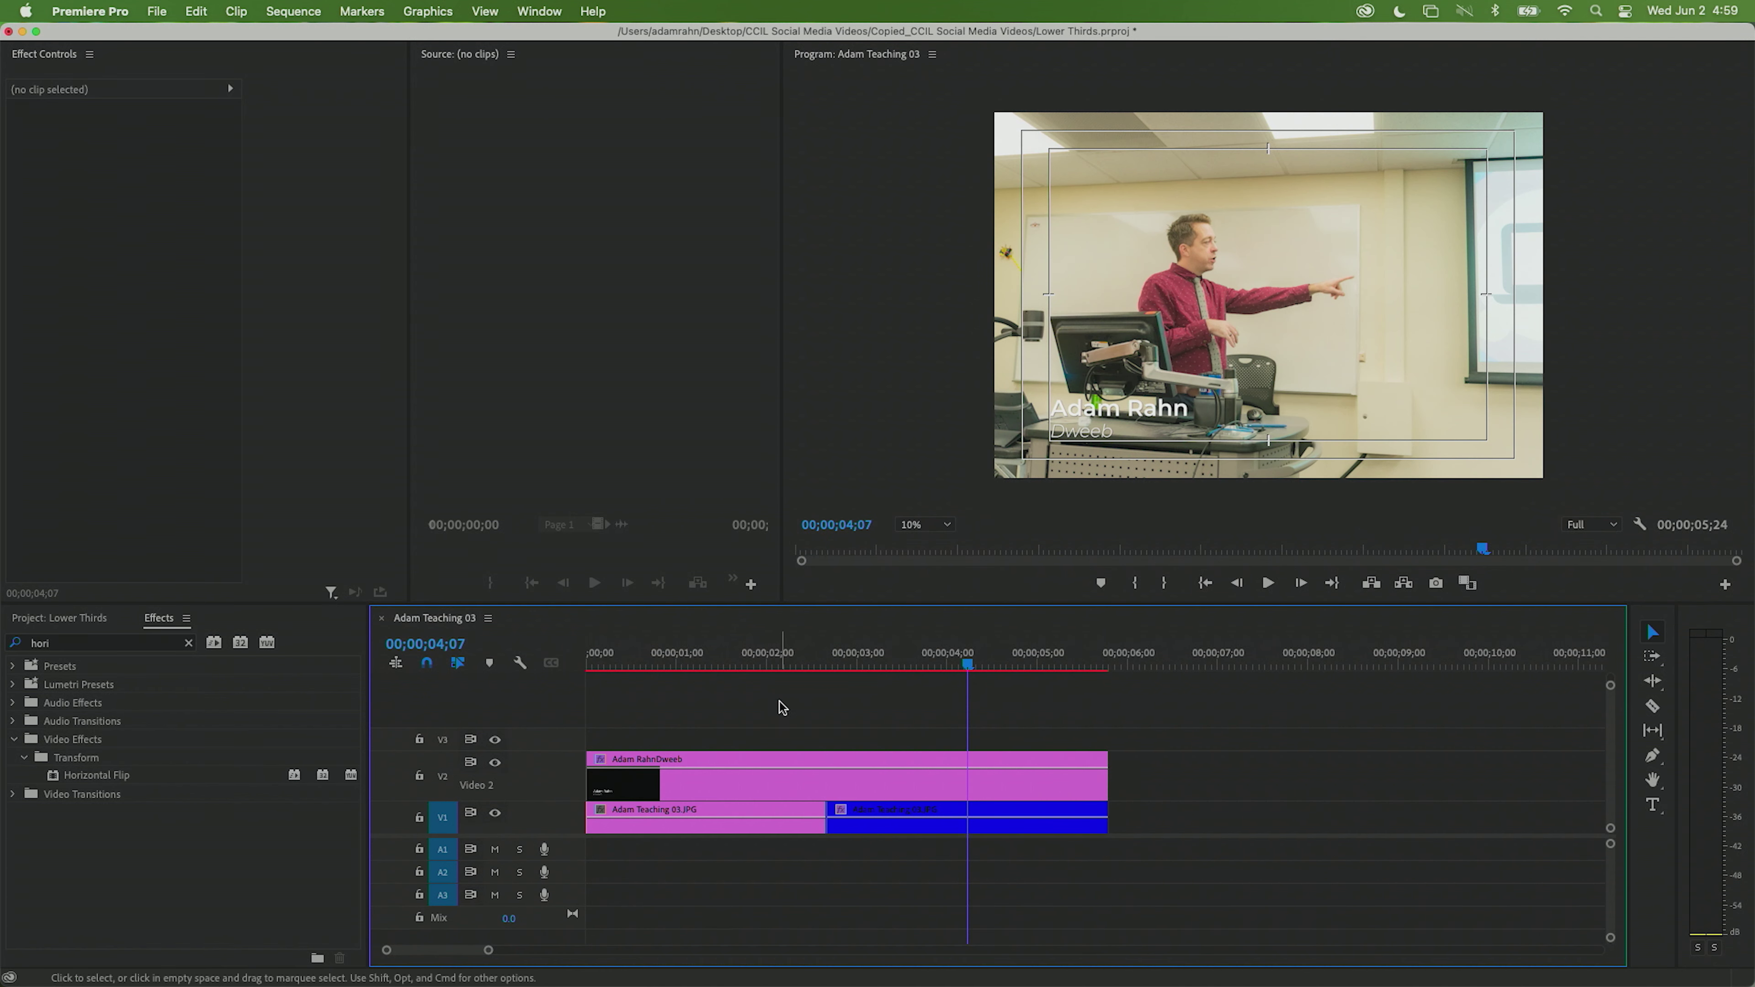
{"action": "left_click", "coordinate": [826, 768]}
{"action": "key", "text": "v"}
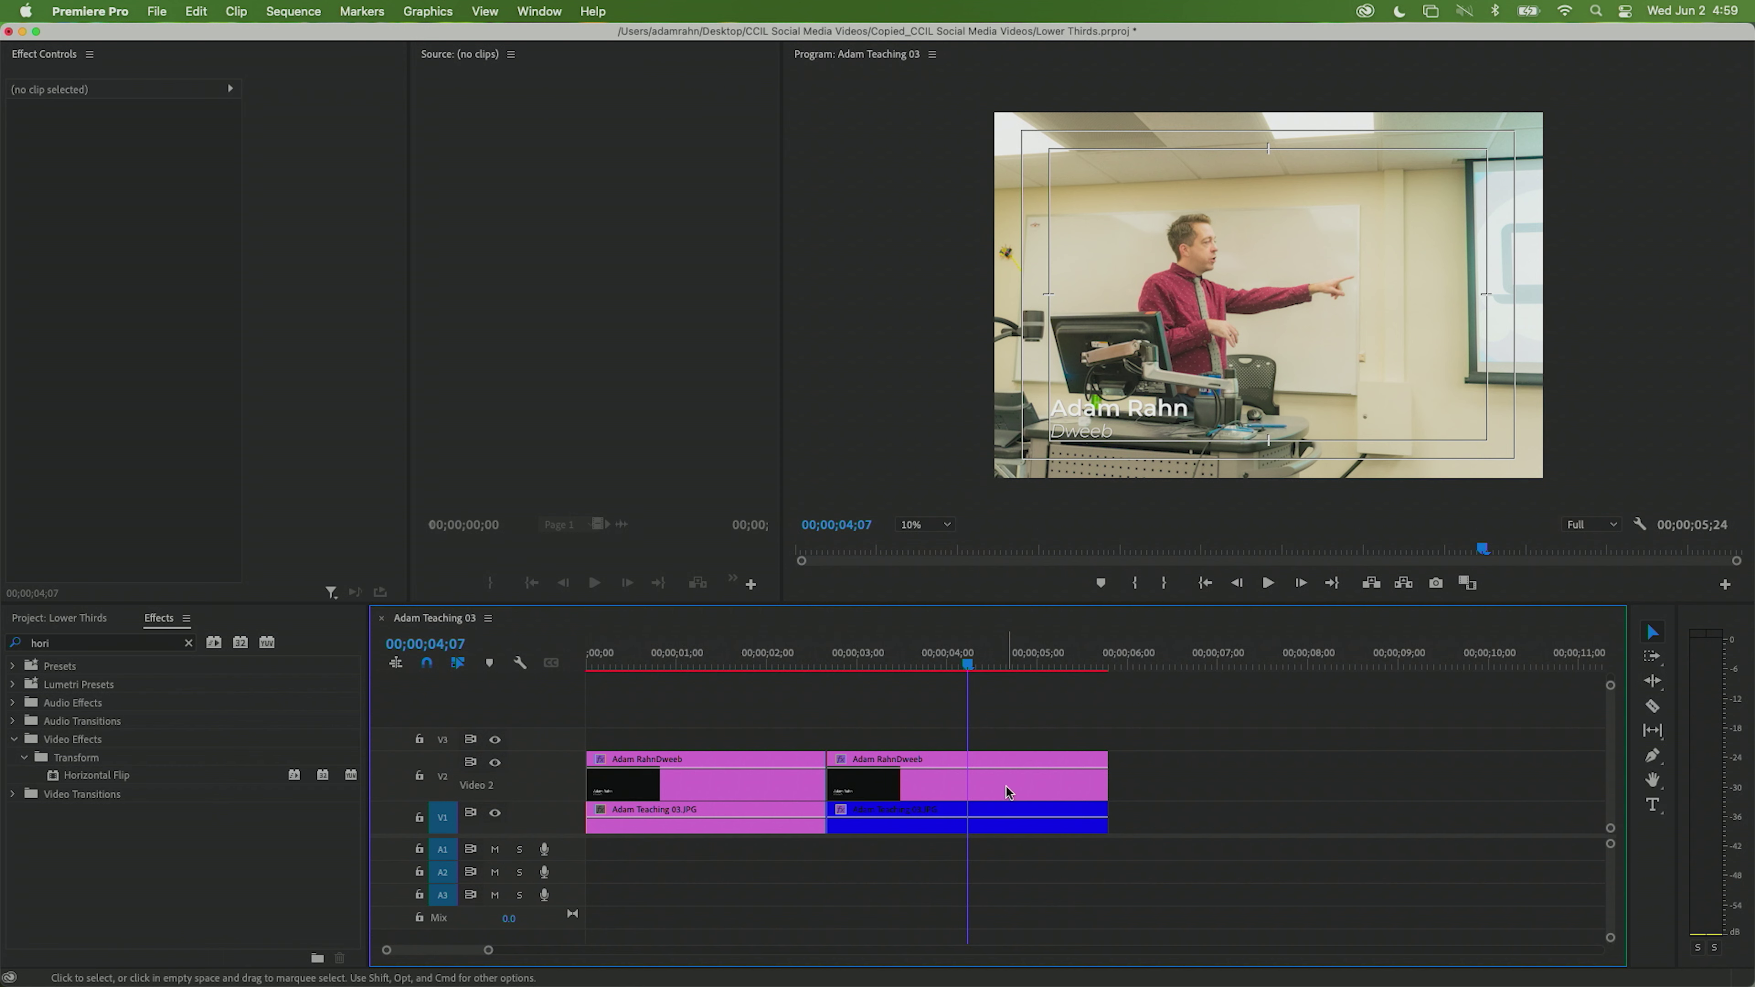
{"action": "left_click", "coordinate": [997, 784]}
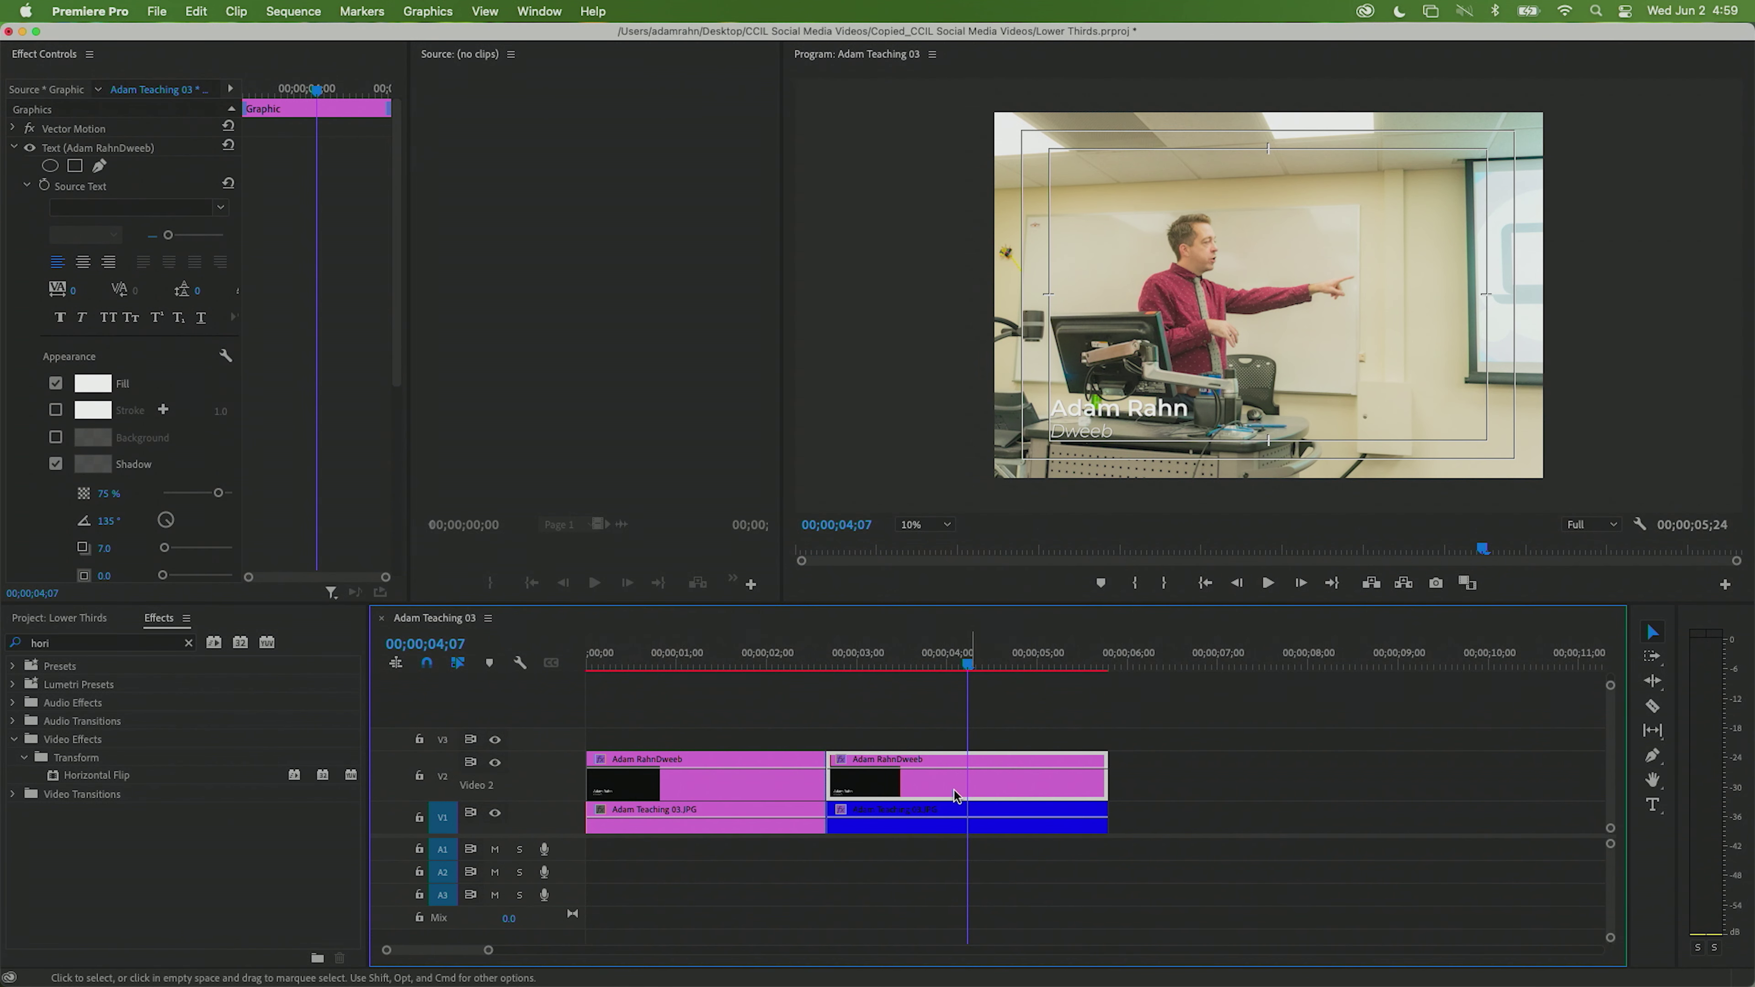
{"action": "key", "text": "Delete"}
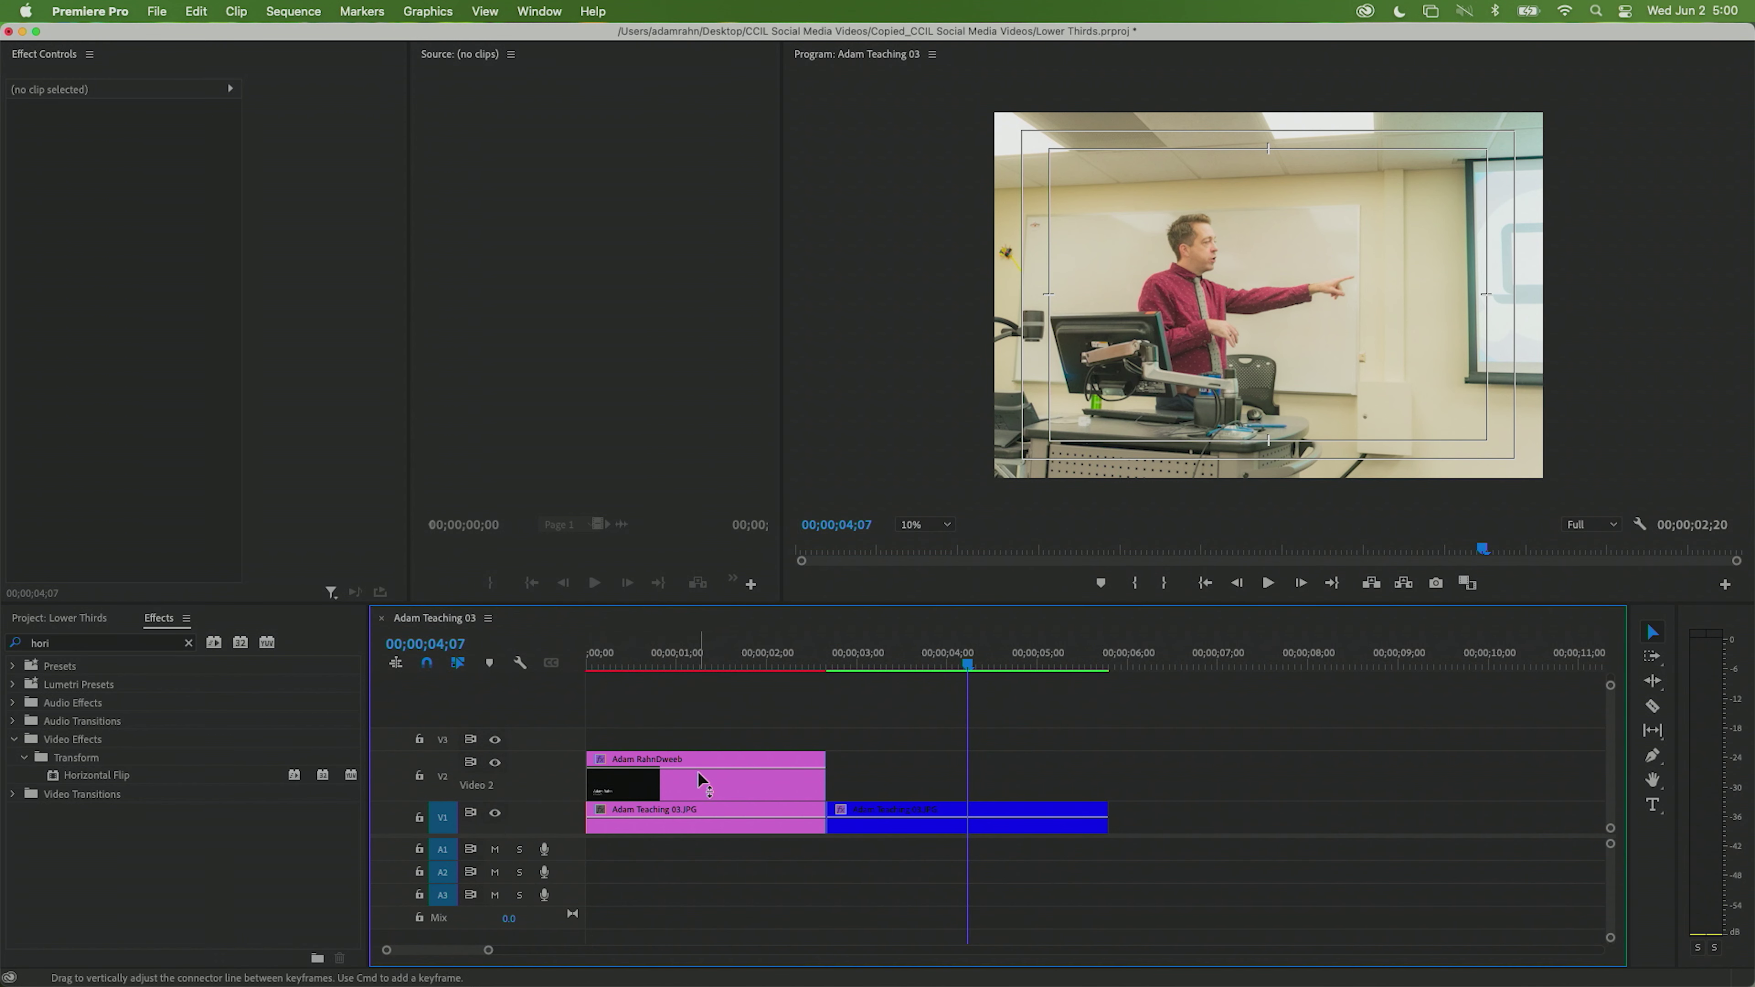
- Alt-drag a title copy over the flipped photo, butt it to the first, and right-align it
{"action": "left_click", "coordinate": [688, 781]}
{"action": "left_click_drag", "start_coordinate": [688, 780], "coordinate": [988, 760]}
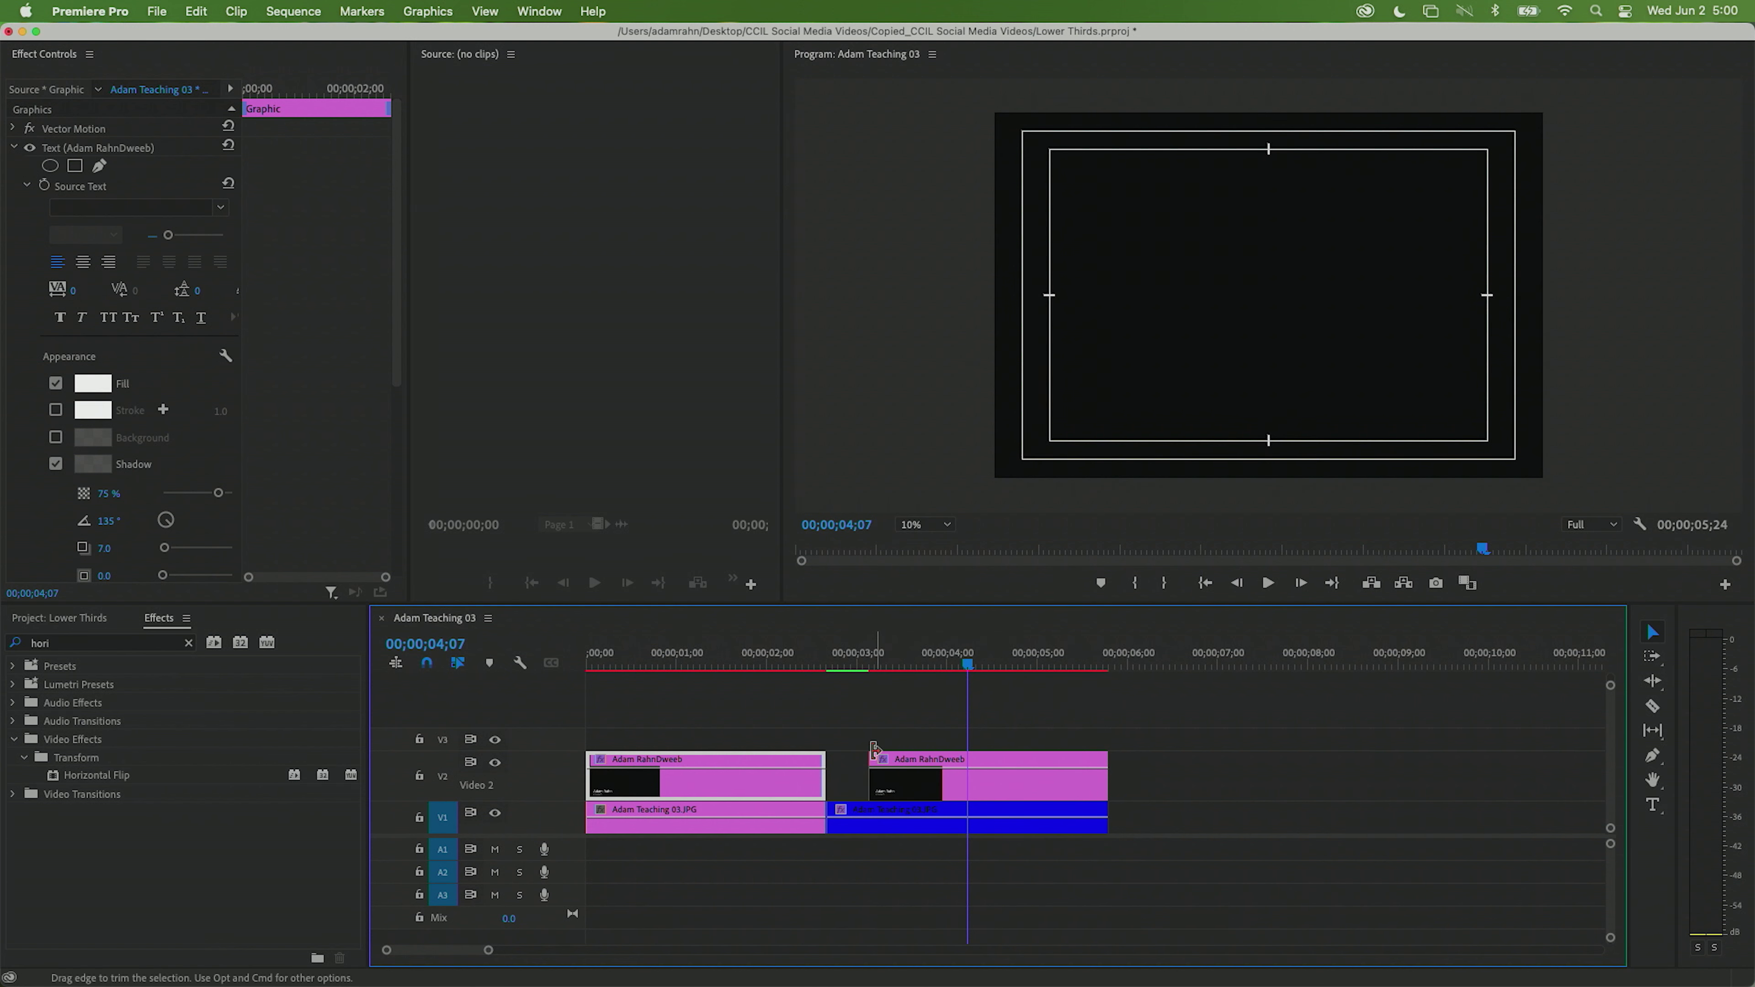
{"action": "left_click_drag", "start_coordinate": [871, 751], "coordinate": [829, 750]}
{"action": "left_click", "coordinate": [946, 667]}
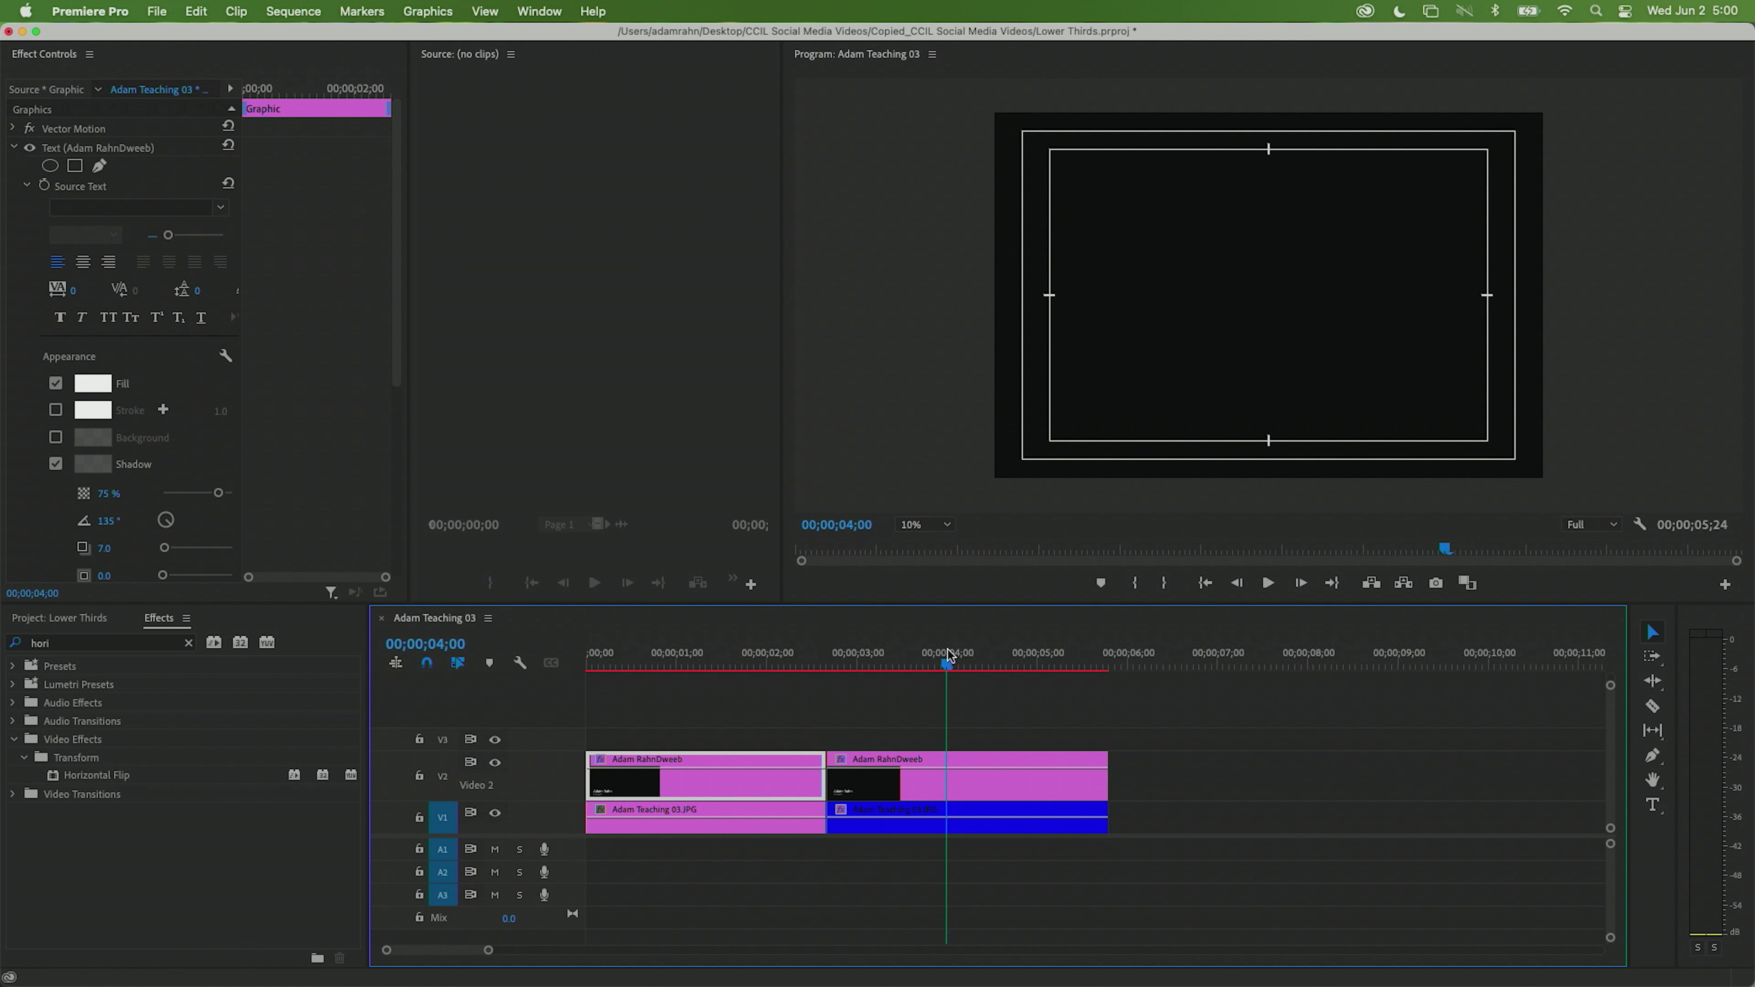
{"action": "left_click", "coordinate": [1012, 779]}
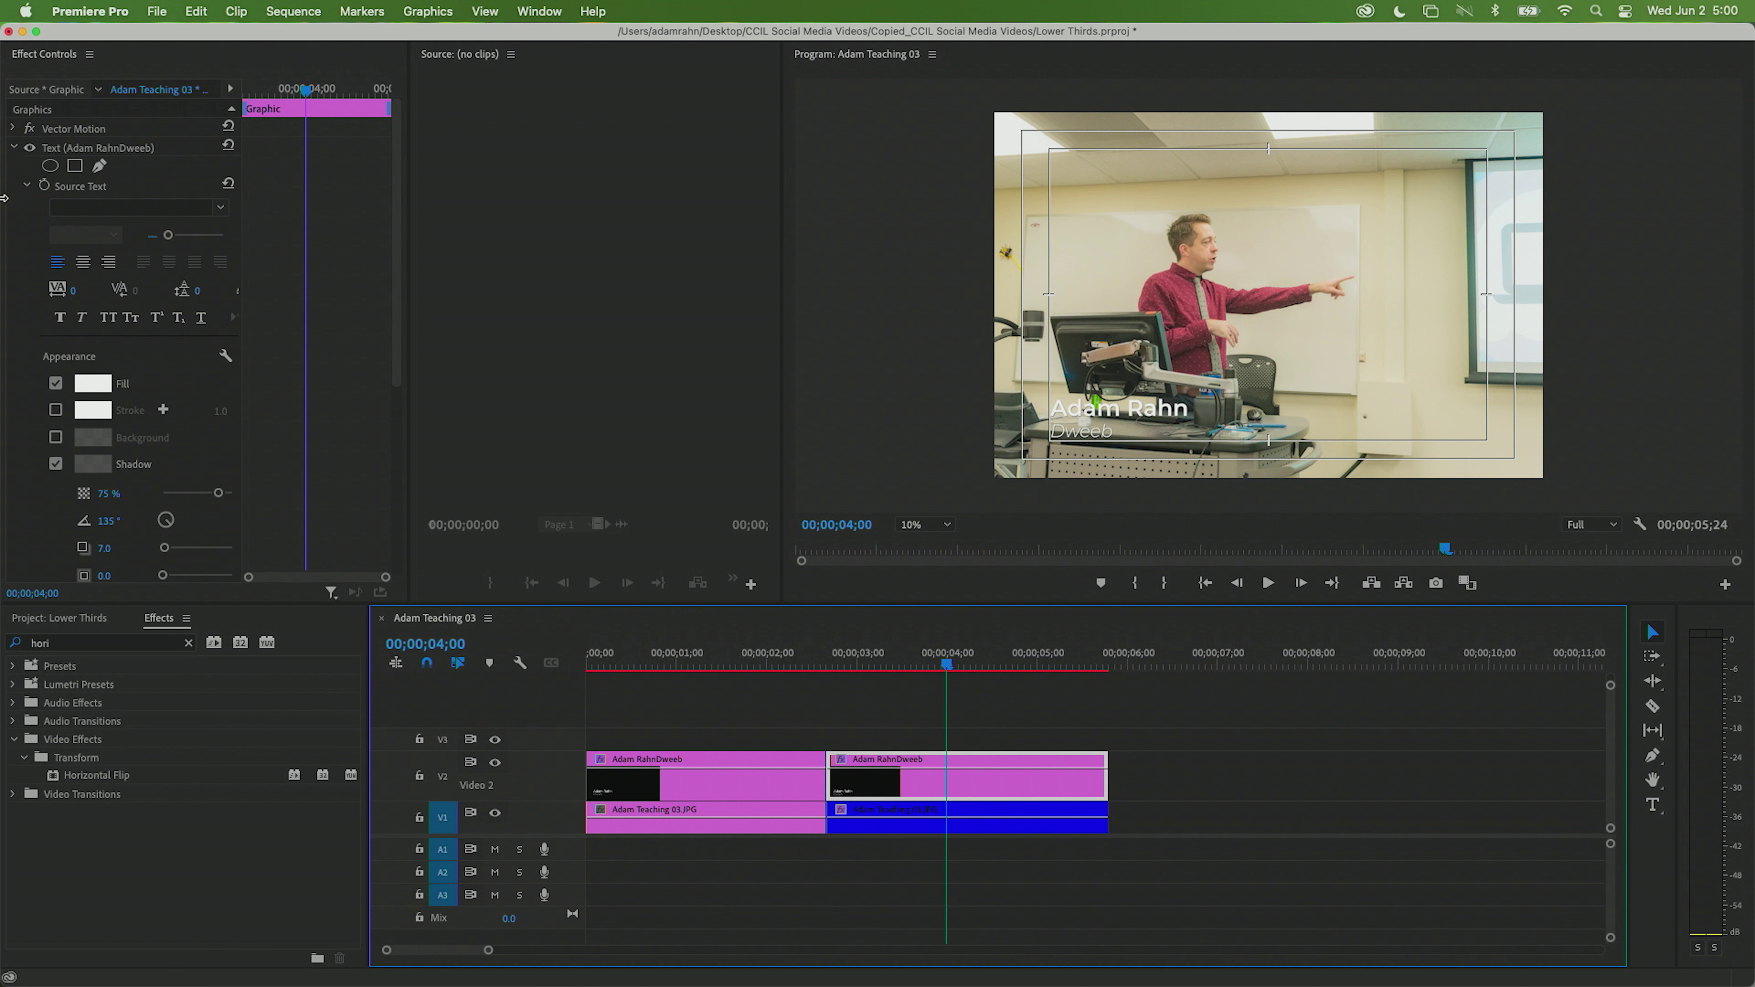
{"action": "left_click", "coordinate": [109, 263]}
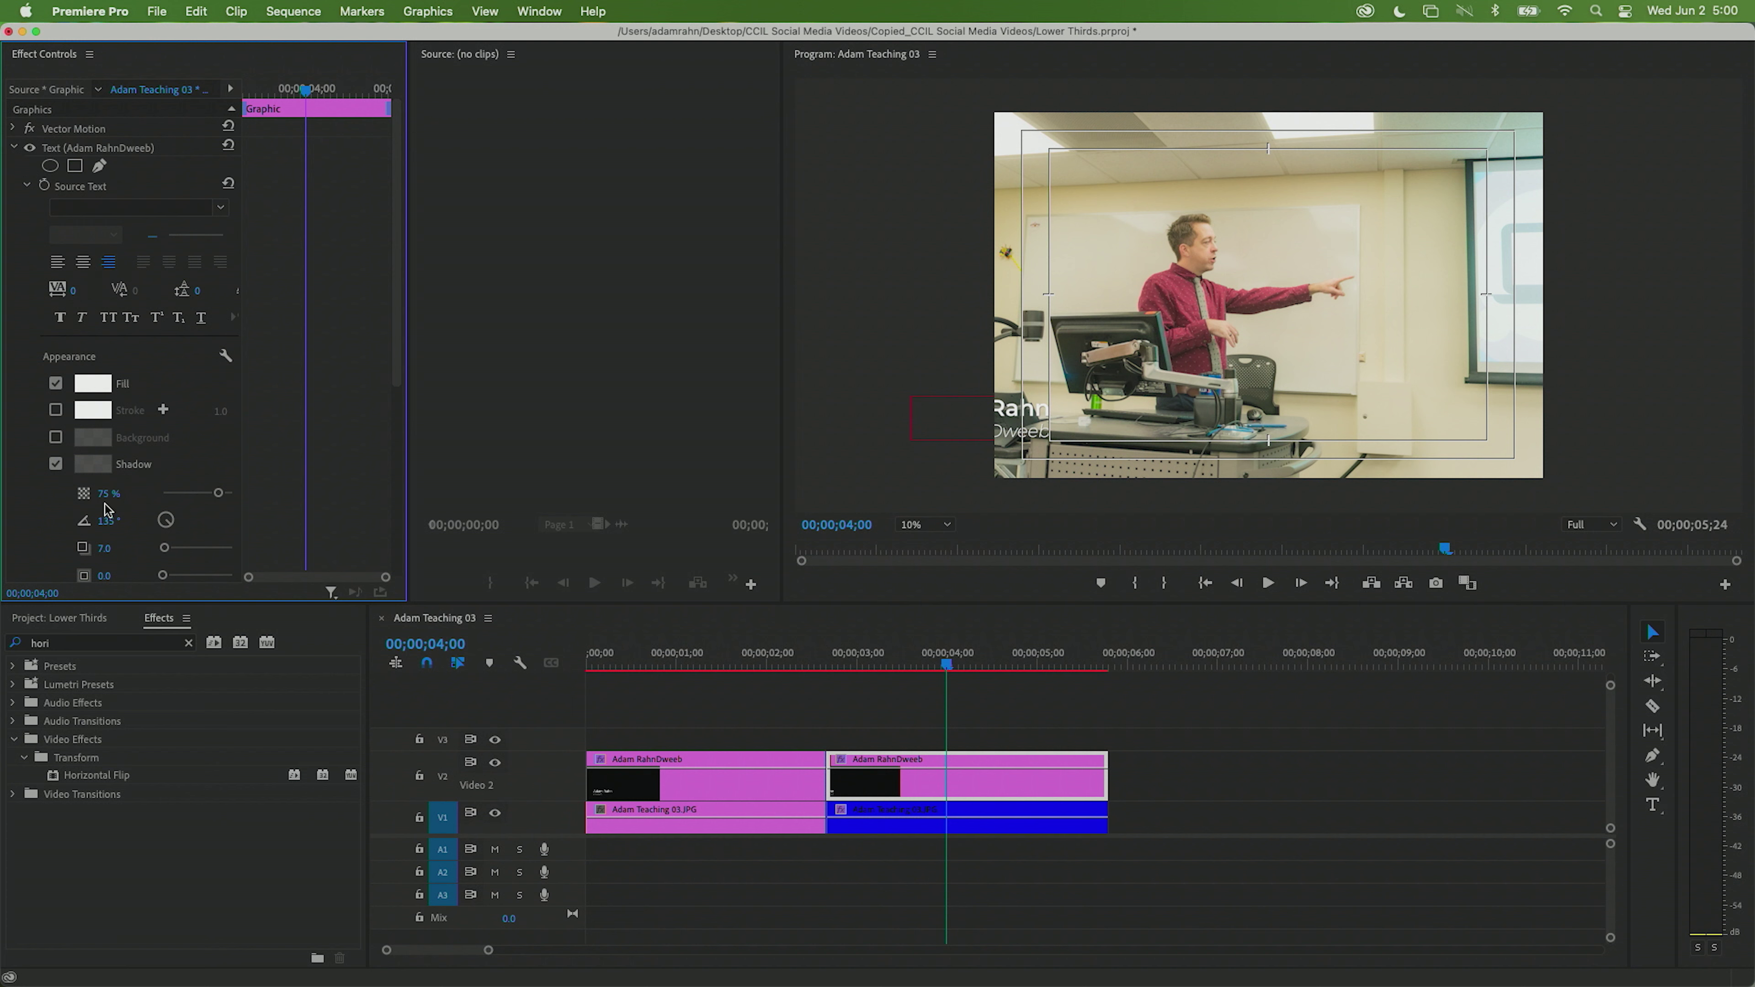
- Move the right-aligned title to the bottom-right corner just inside the safe margins
{"action": "scroll", "coordinate": [275, 337], "scroll_direction": "down", "scroll_amount": 5}
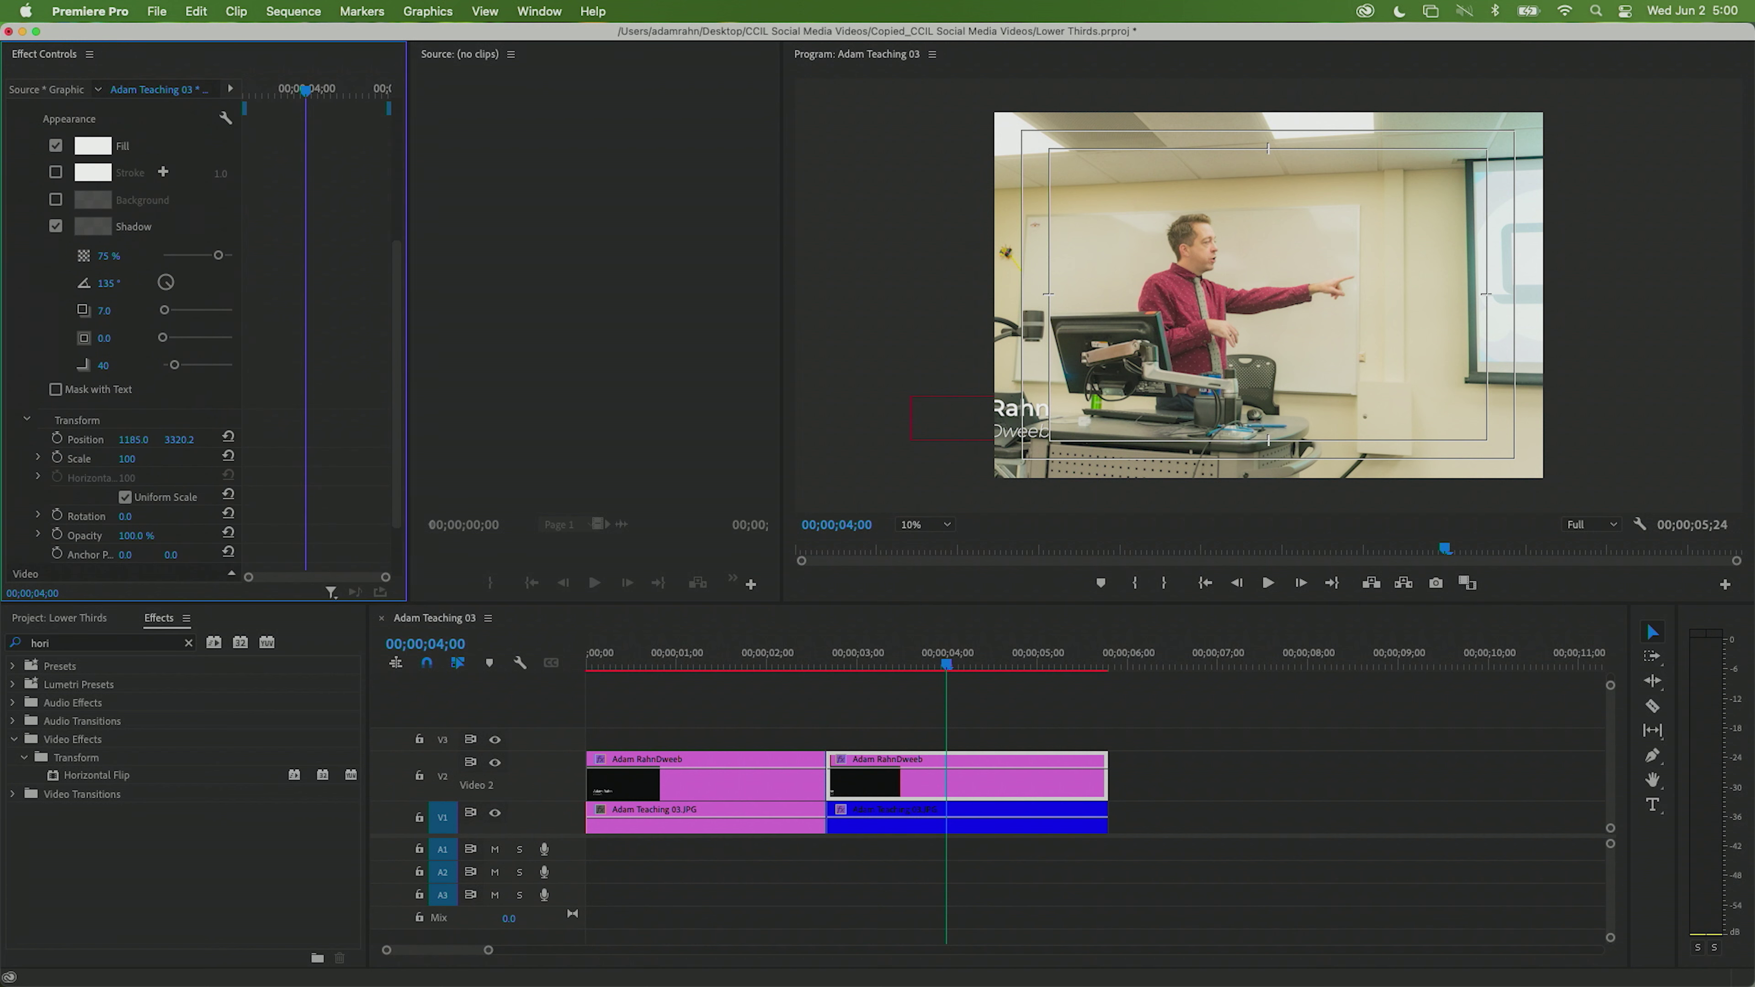
{"action": "left_click_drag", "start_coordinate": [1048, 434], "coordinate": [1195, 435]}
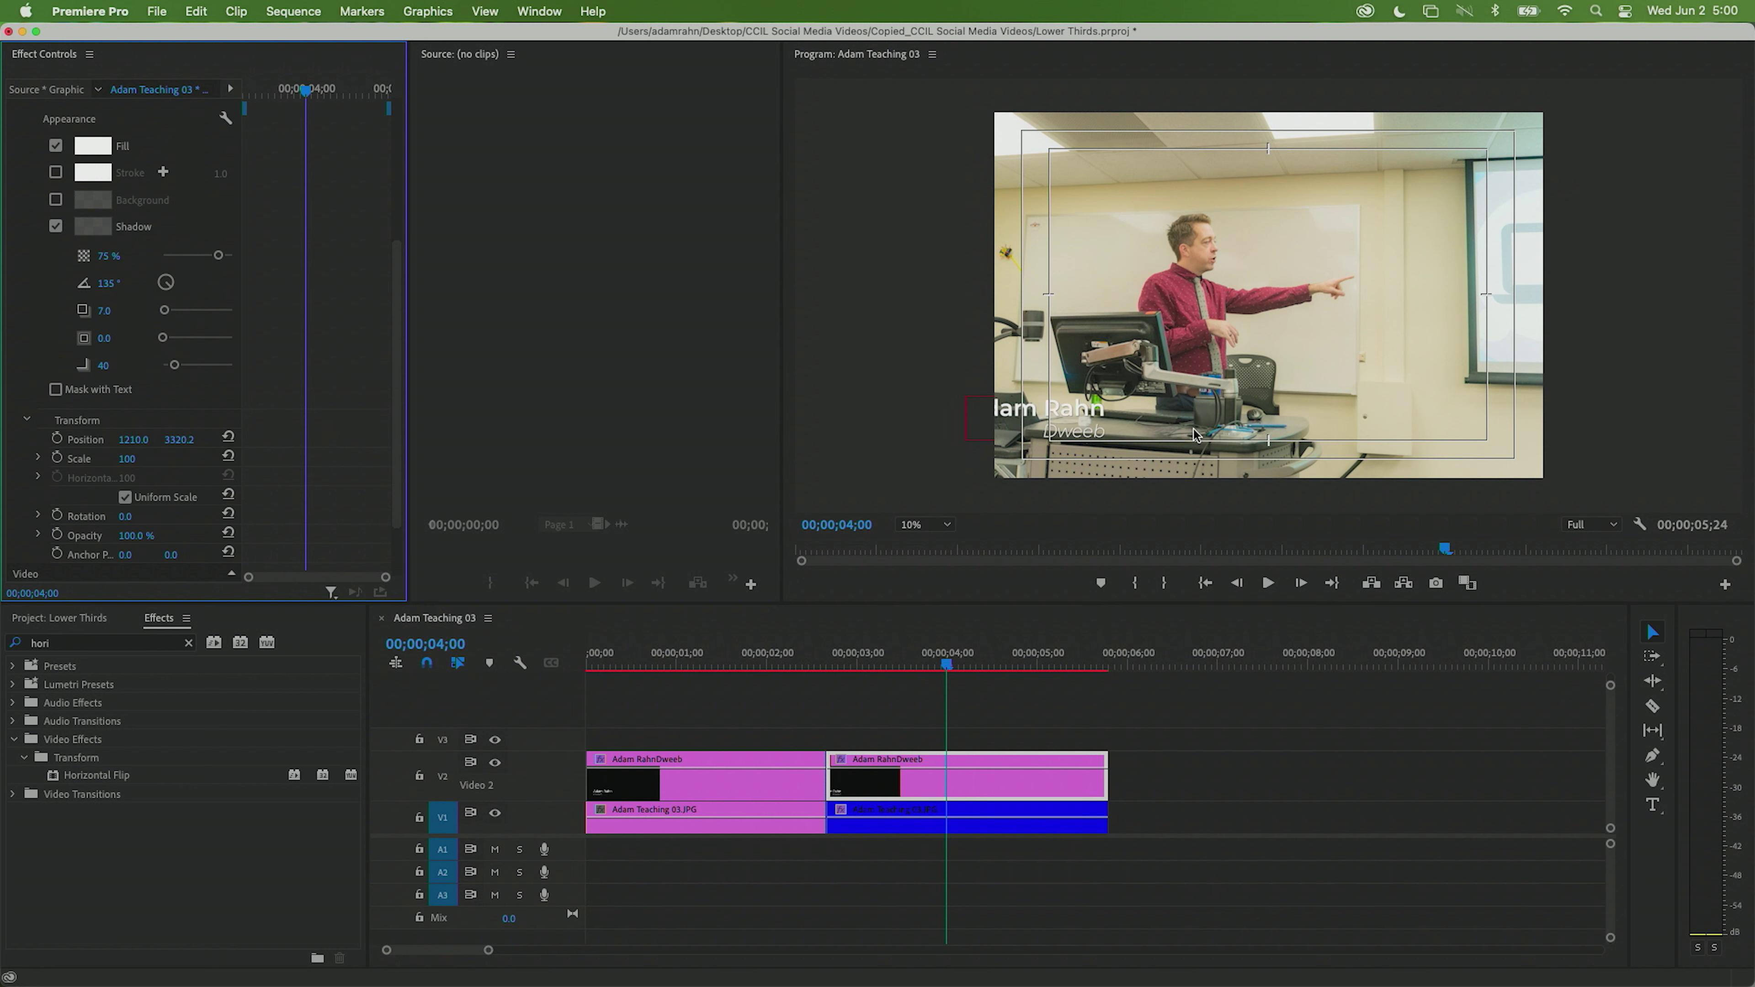
{"action": "left_click", "coordinate": [1083, 416]}
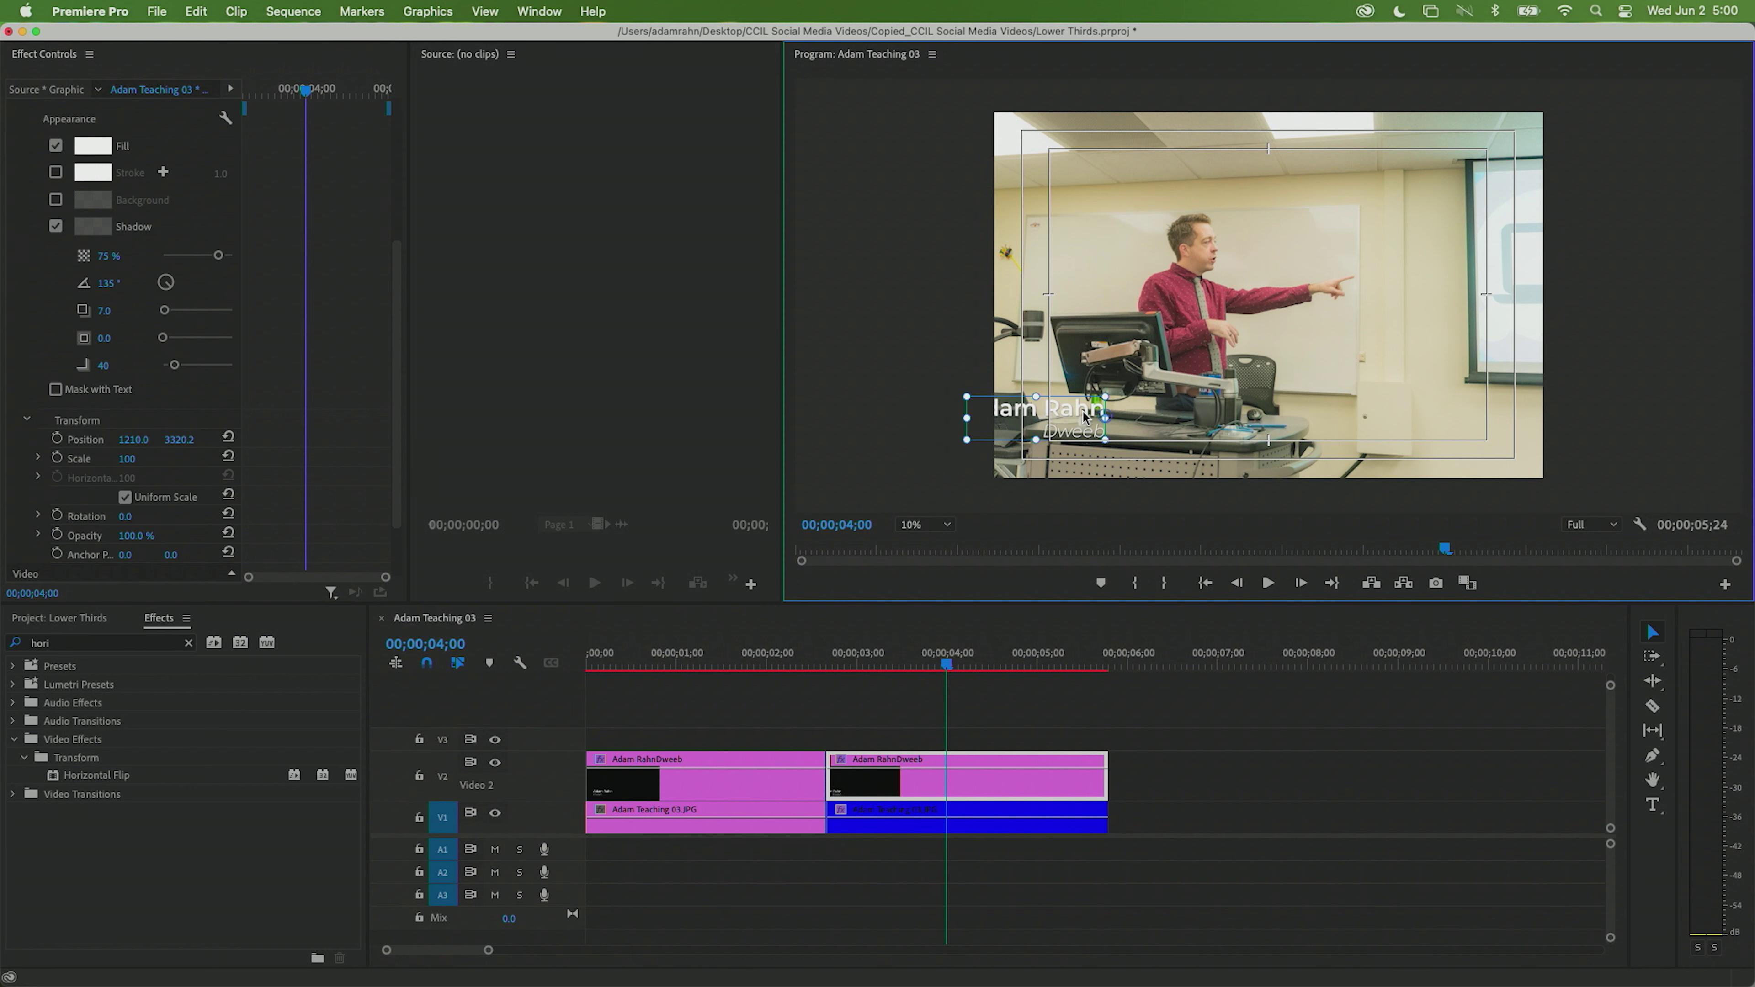
{"action": "left_click_drag", "start_coordinate": [1101, 415], "coordinate": [1160, 415]}
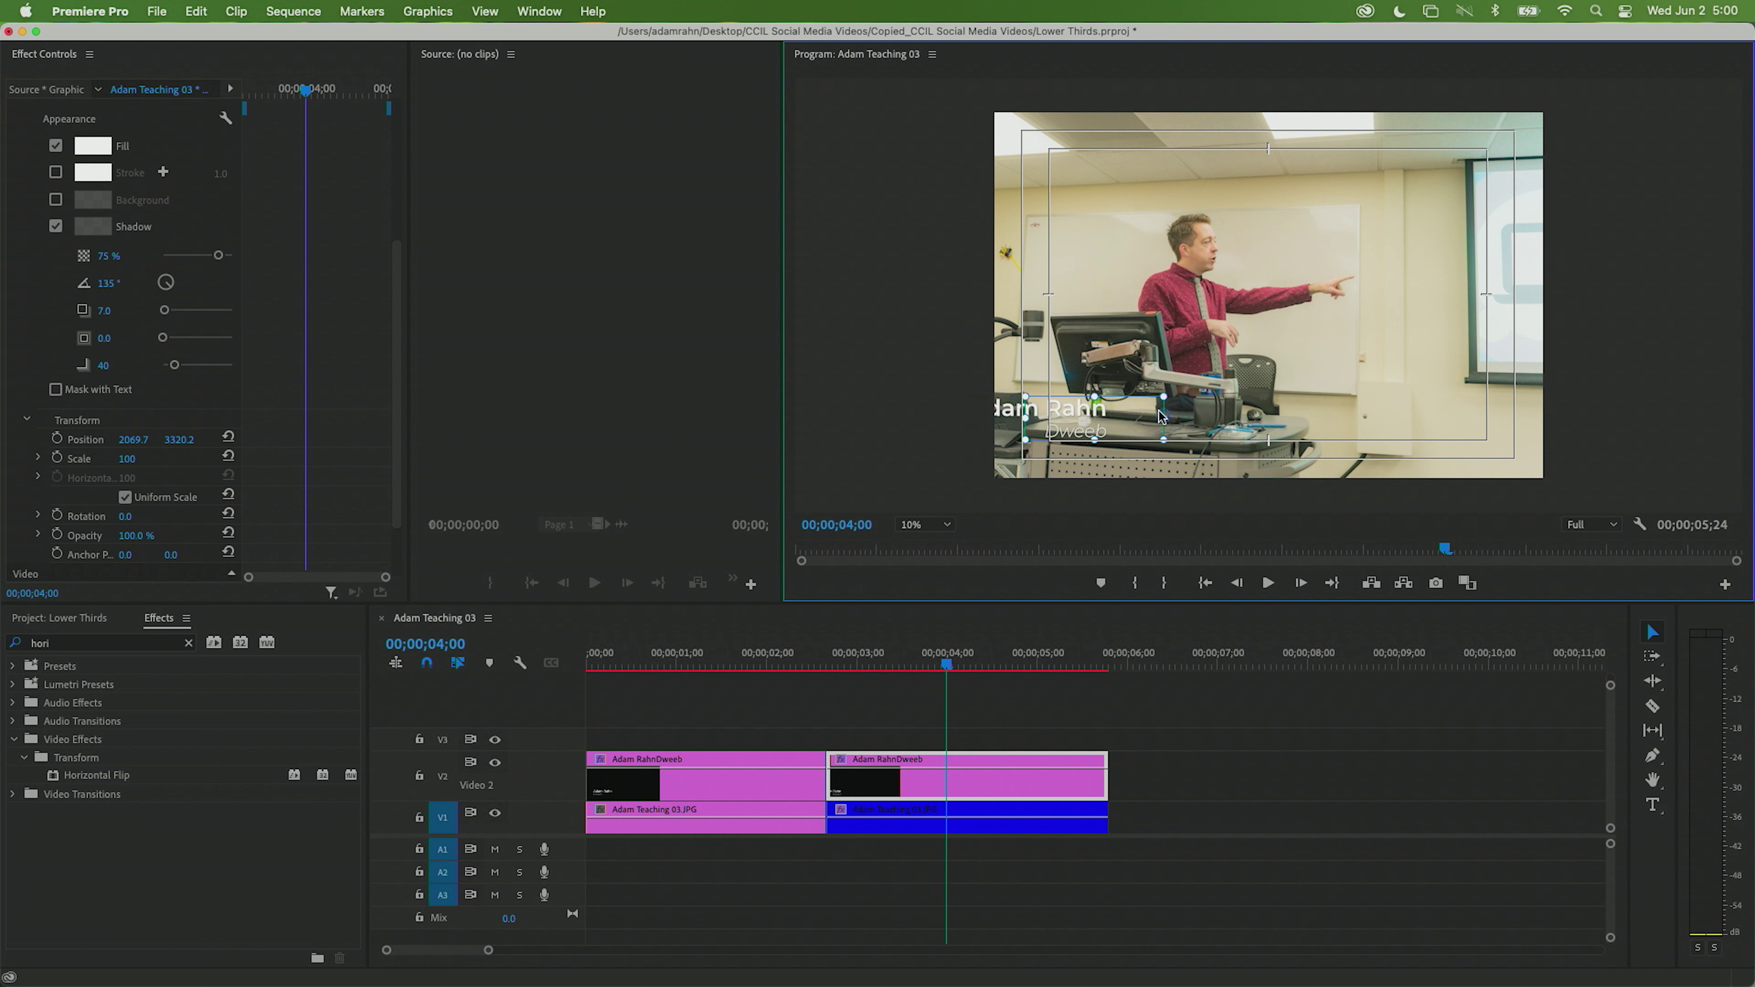
{"action": "left_click_drag", "start_coordinate": [1344, 431], "coordinate": [1469, 427]}
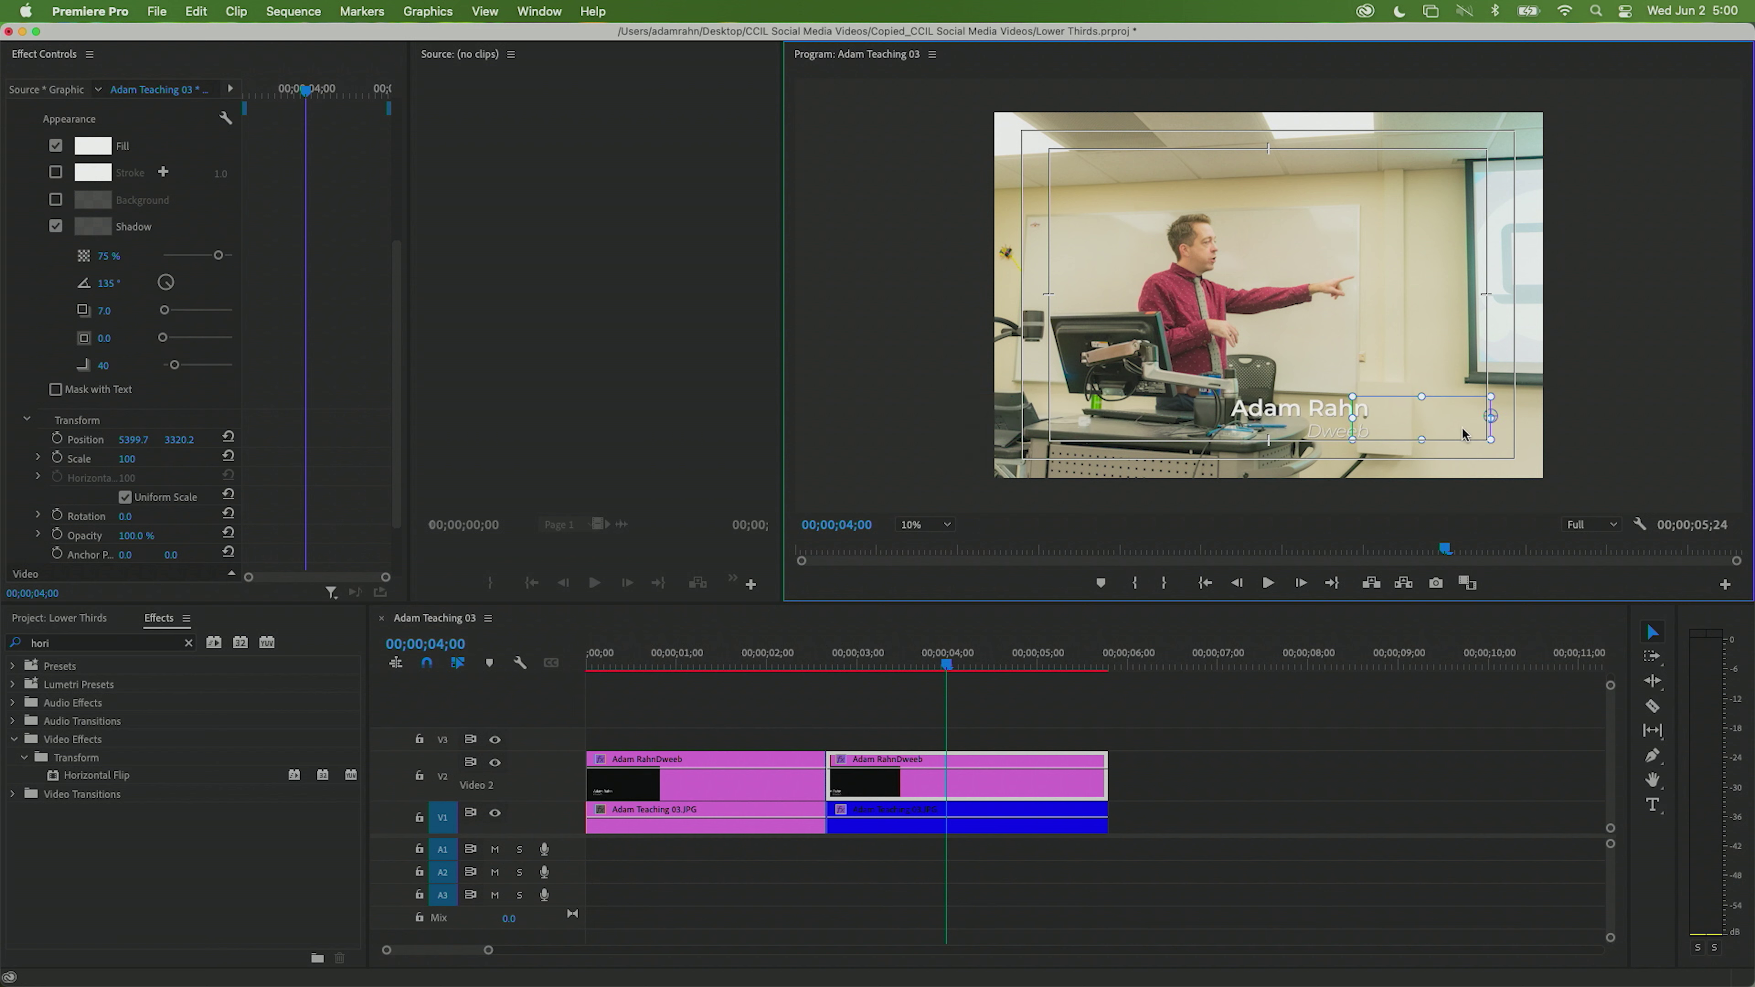
{"action": "left_click_drag", "start_coordinate": [1462, 433], "coordinate": [1461, 432]}
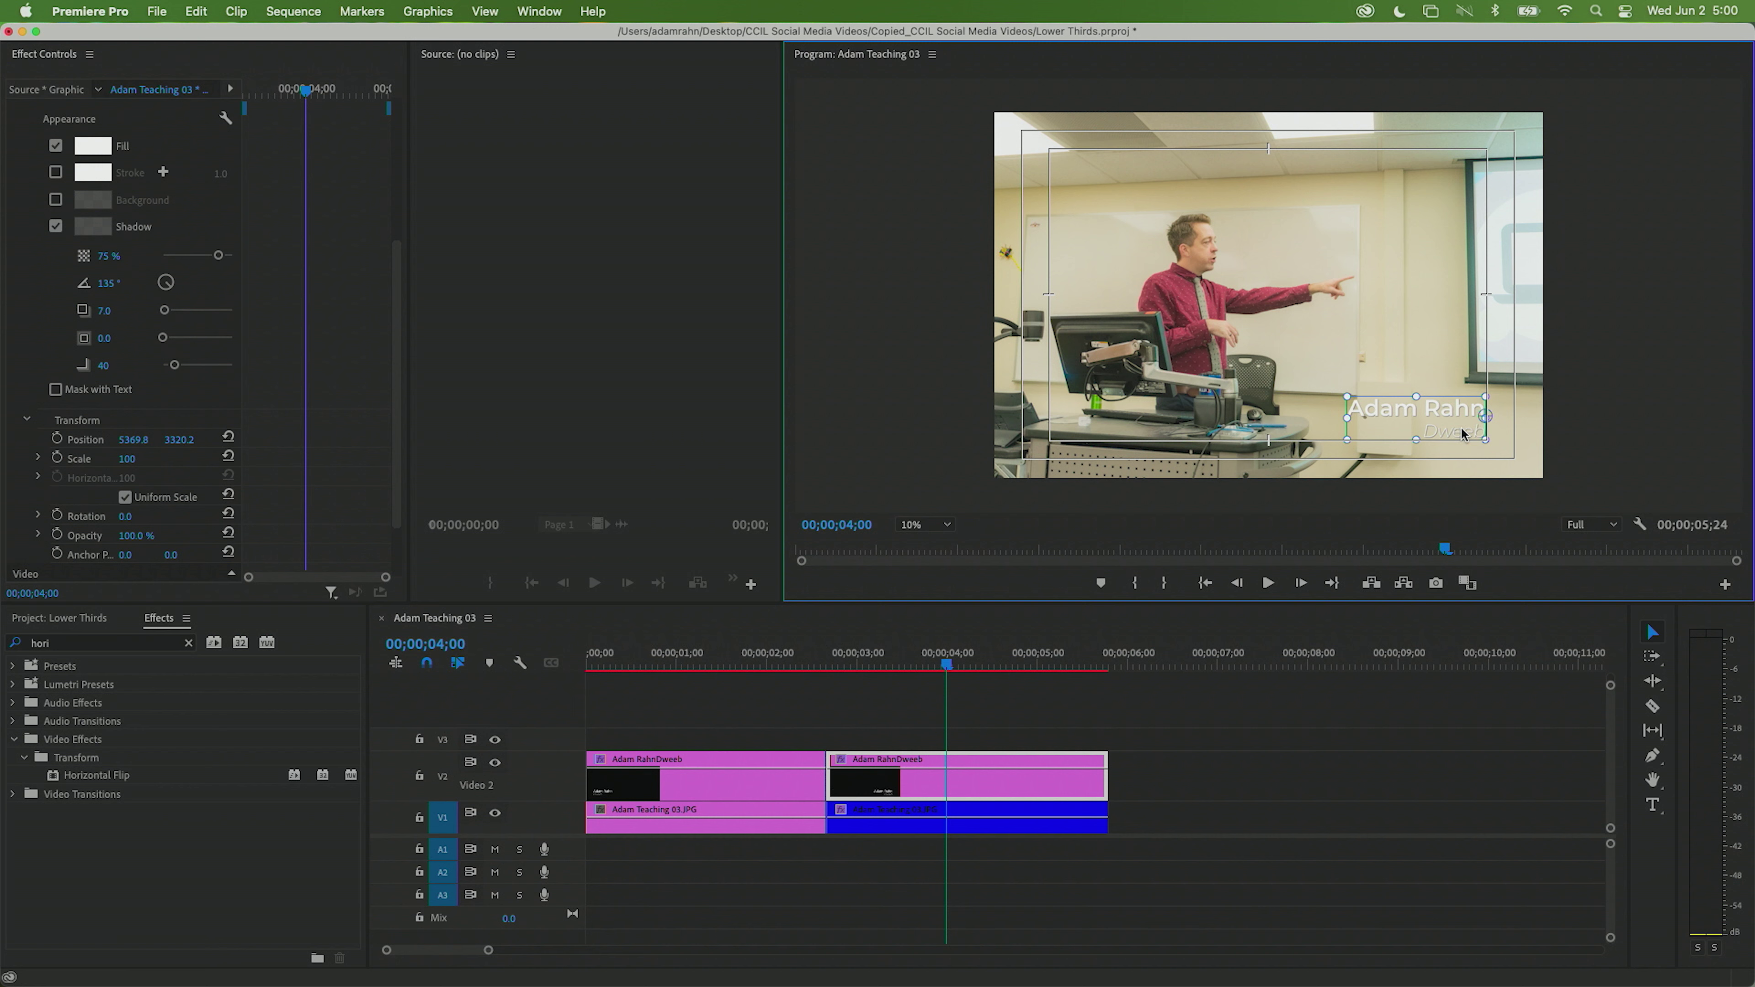
{"action": "left_click", "coordinate": [1180, 769]}
- Alt-drag another right-aligned title copy past the photos and preview it near 00;00;10;03
{"action": "left_click_drag", "start_coordinate": [948, 763], "coordinate": [1438, 792]}
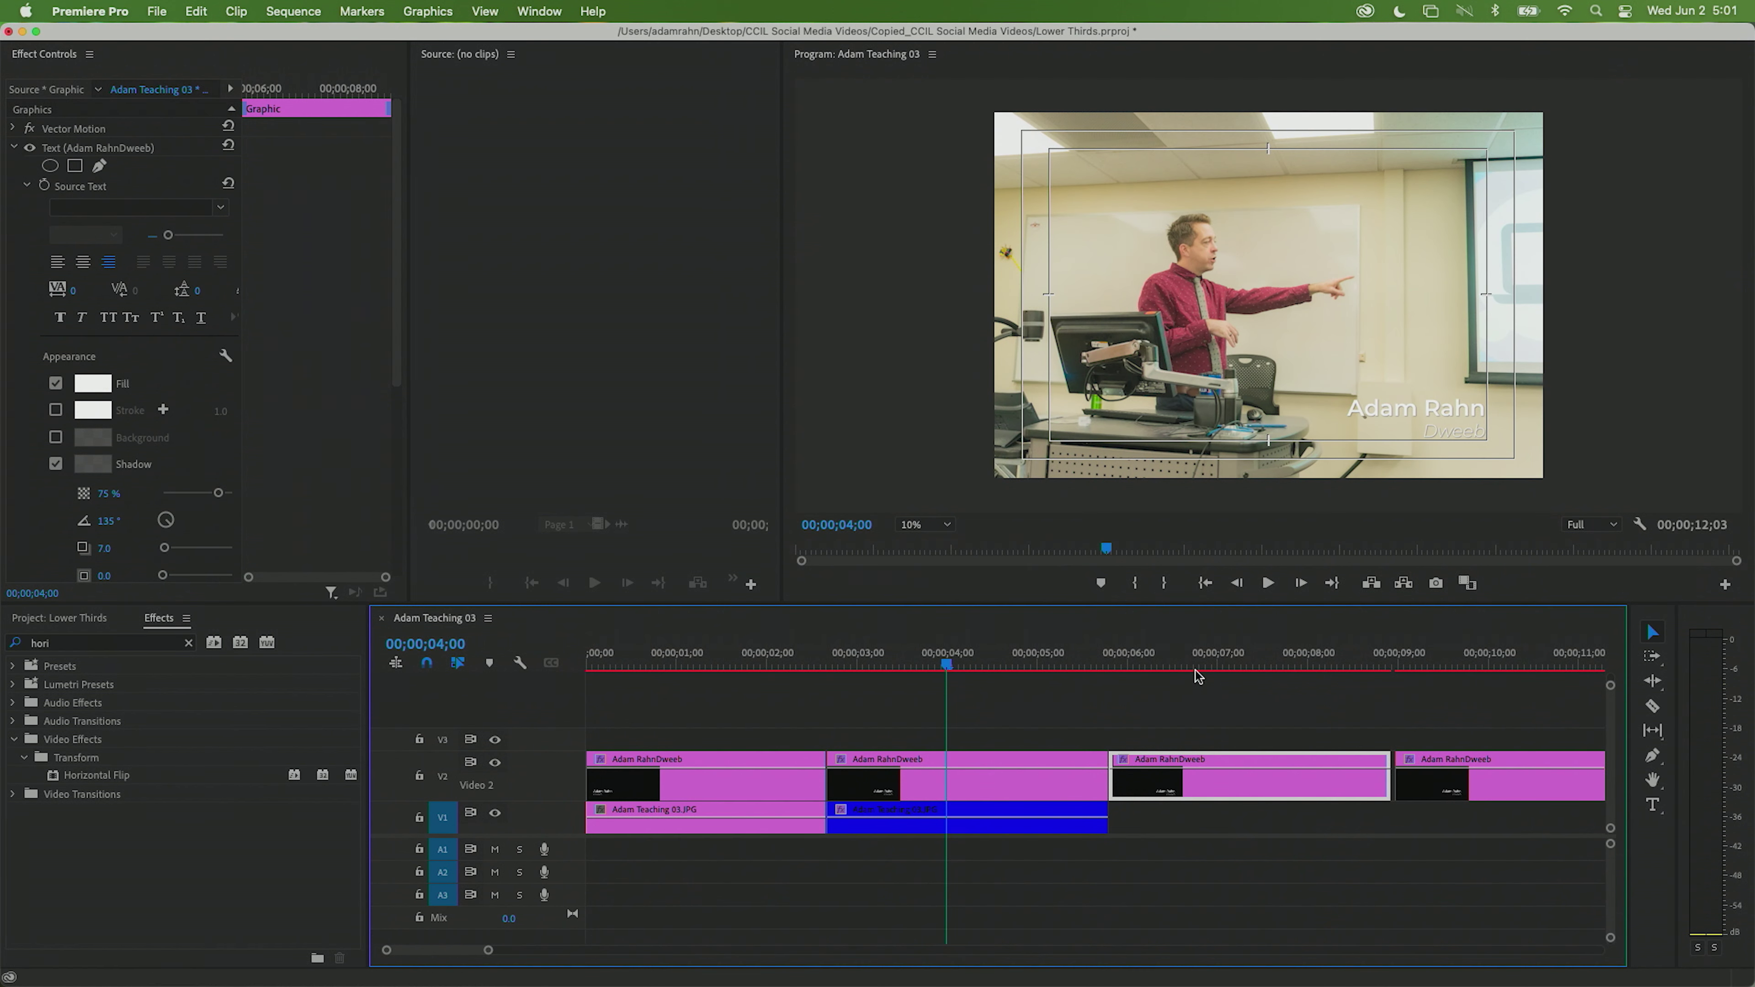
{"action": "left_click", "coordinate": [1281, 668]}
{"action": "left_click", "coordinate": [1497, 663]}
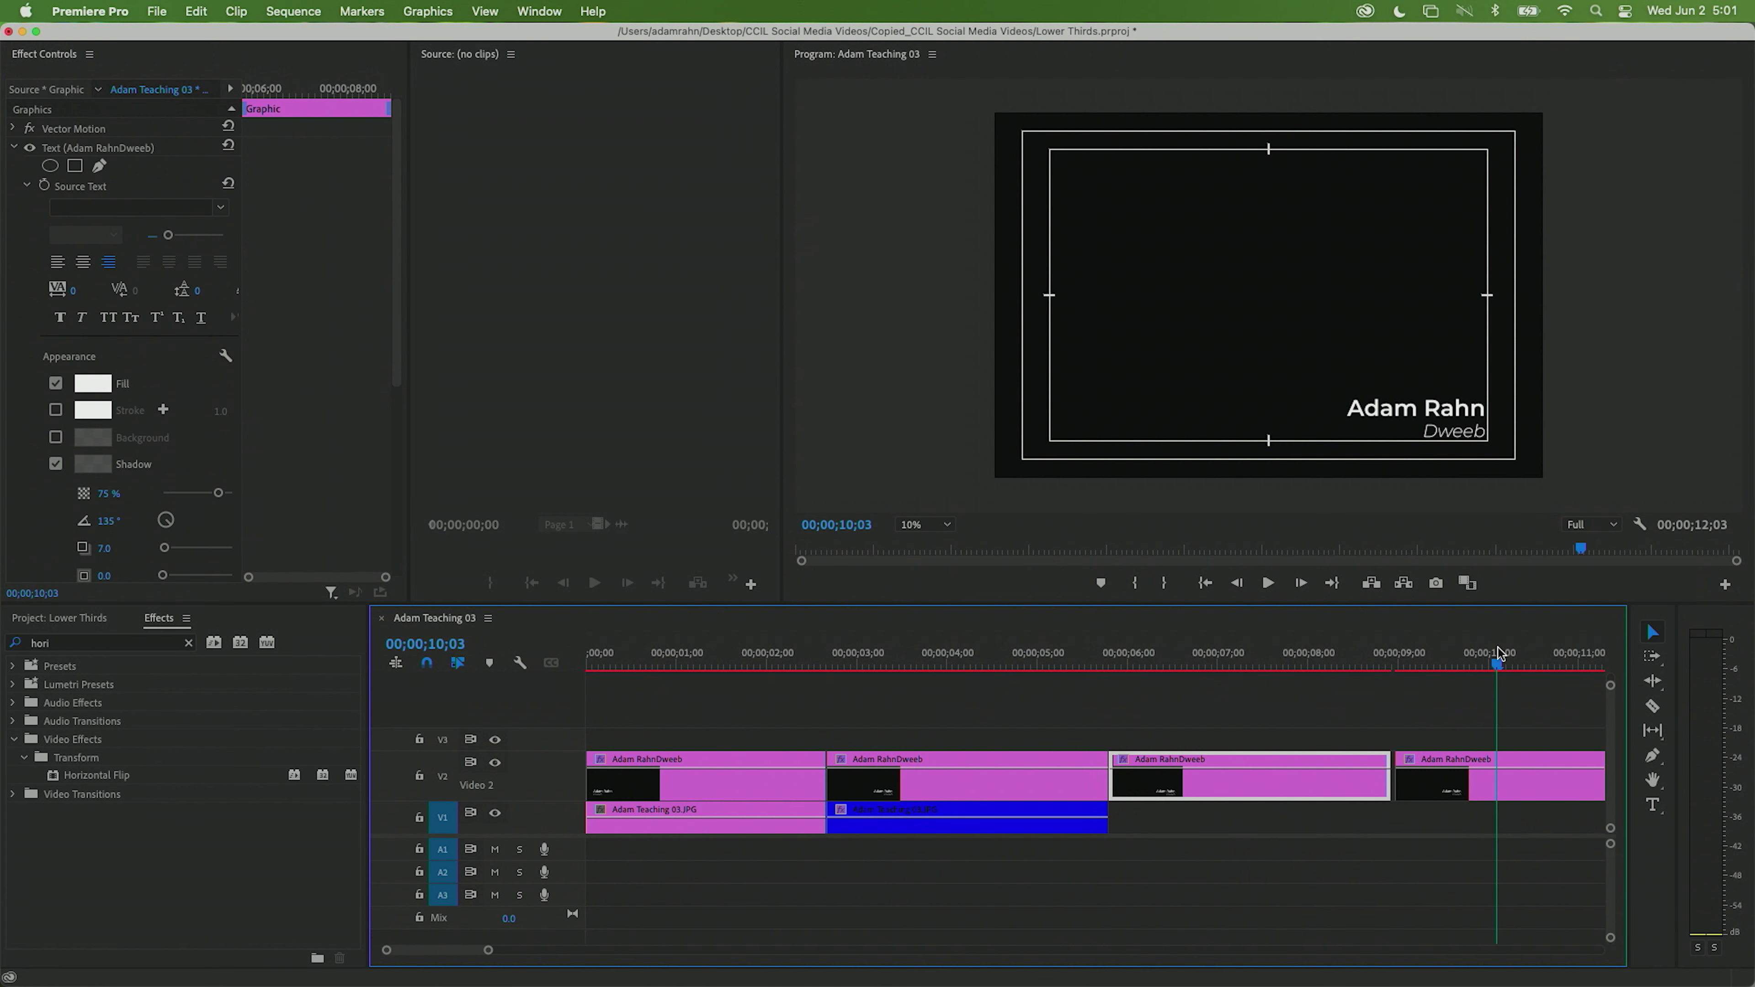